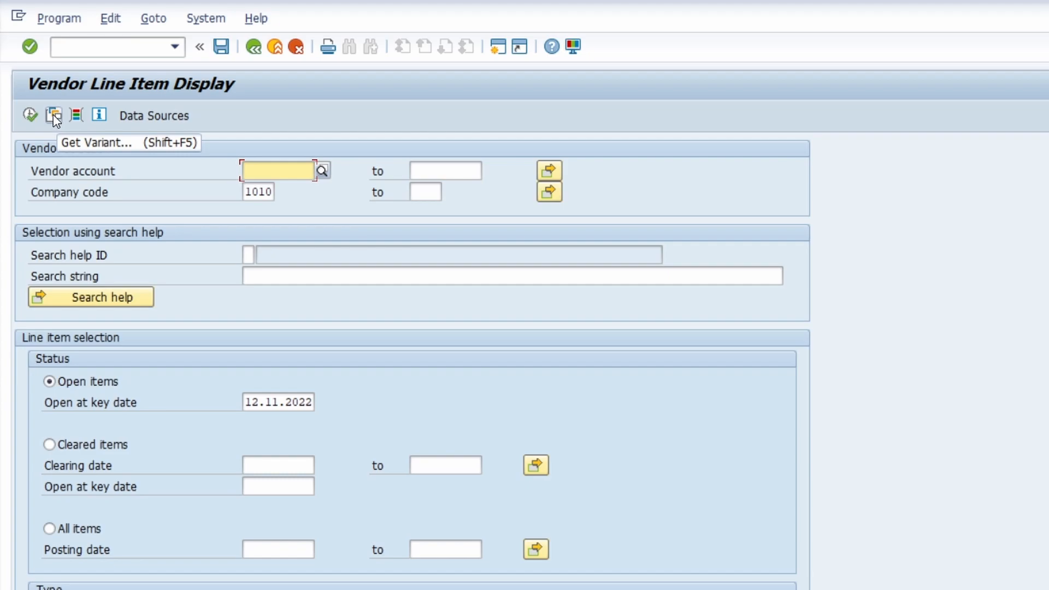
Step: Load the SAP&AUDIT variant from the variant catalog into the vendor line item selection screen
click(53, 115)
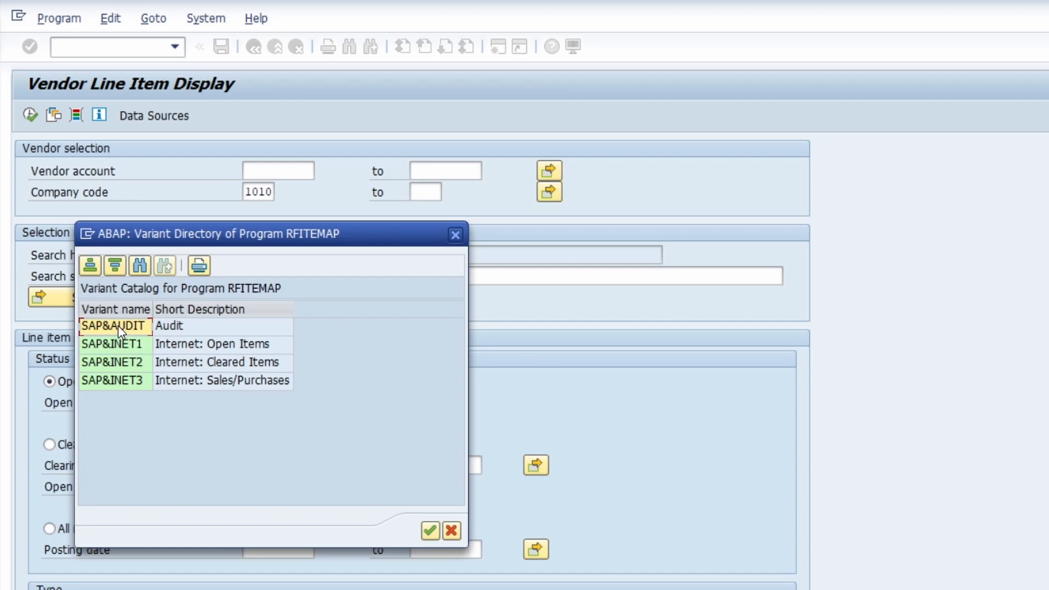
click(133, 362)
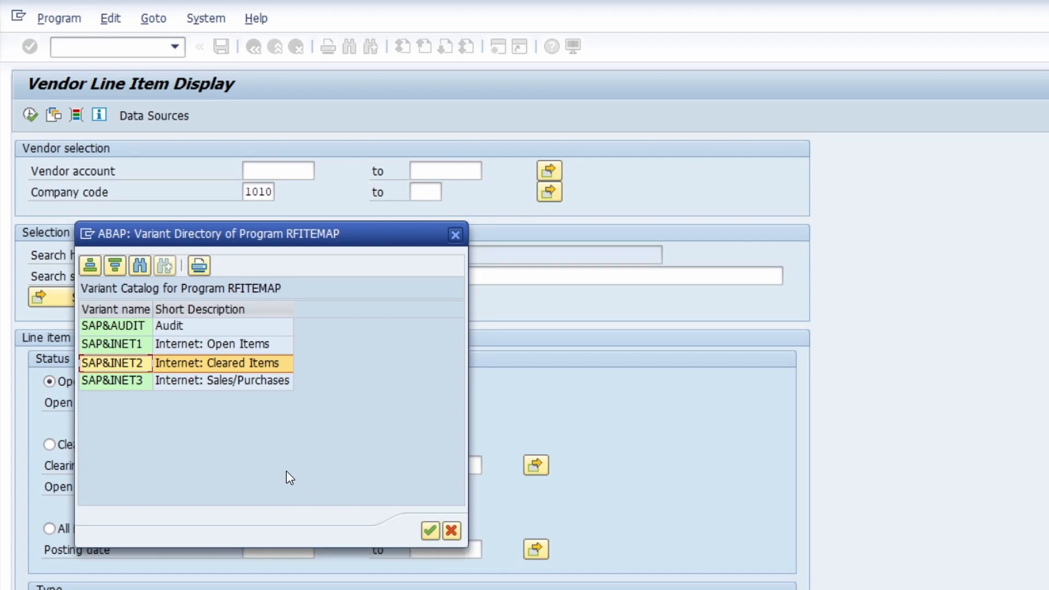
double_click(129, 326)
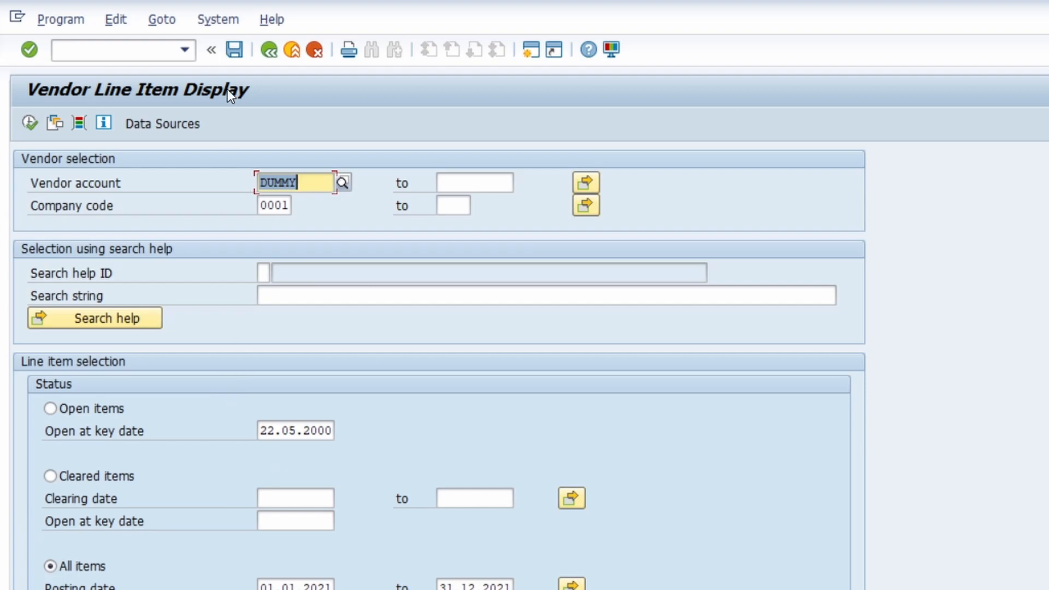
Step: Open the variant attributes of the loaded selection and examine the variant name and description fields
click(235, 50)
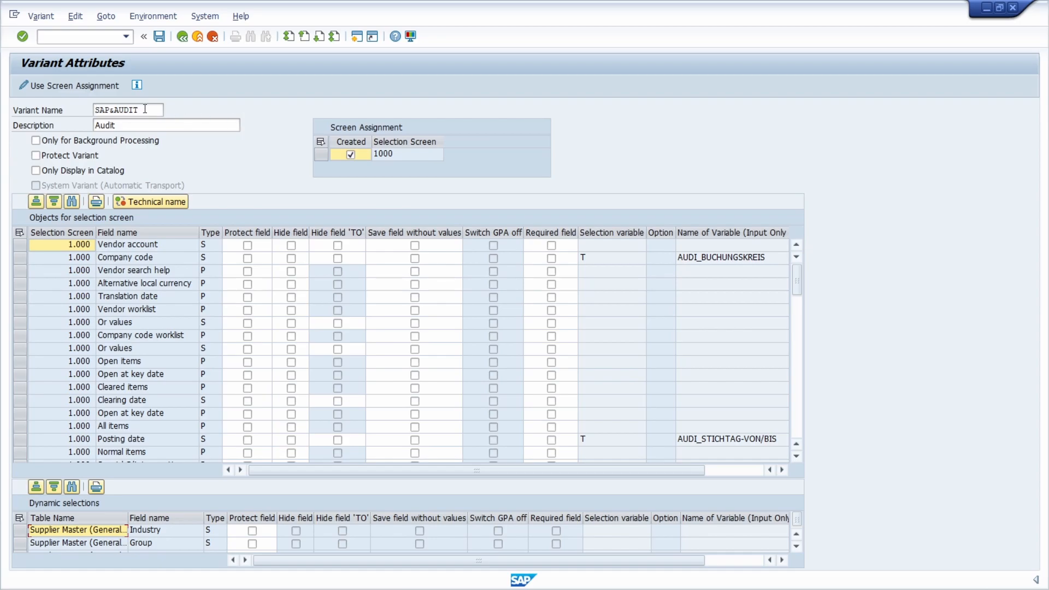
drag(144, 108, 54, 107)
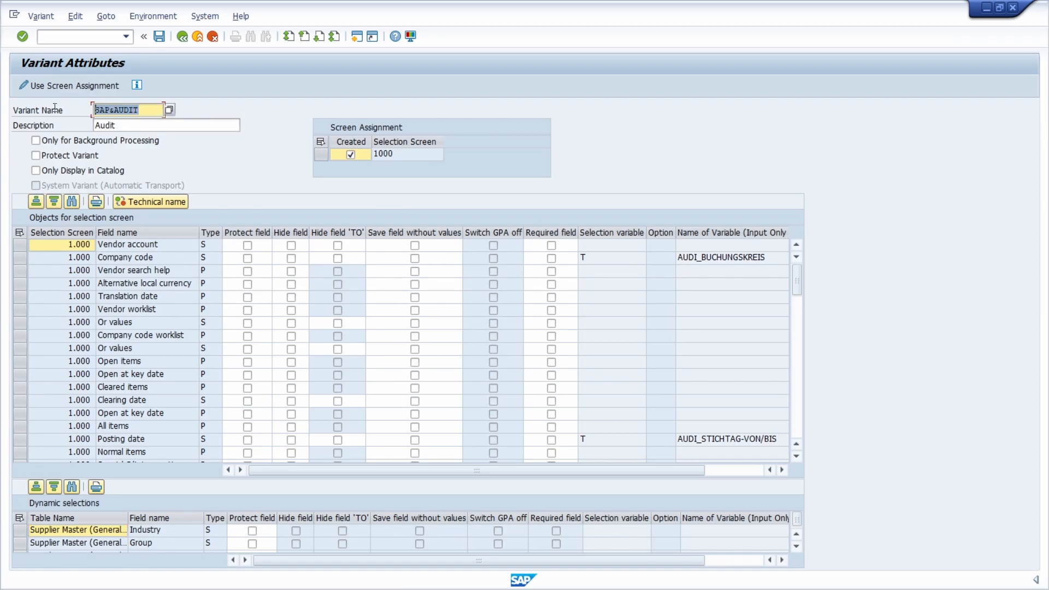
key(Tab)
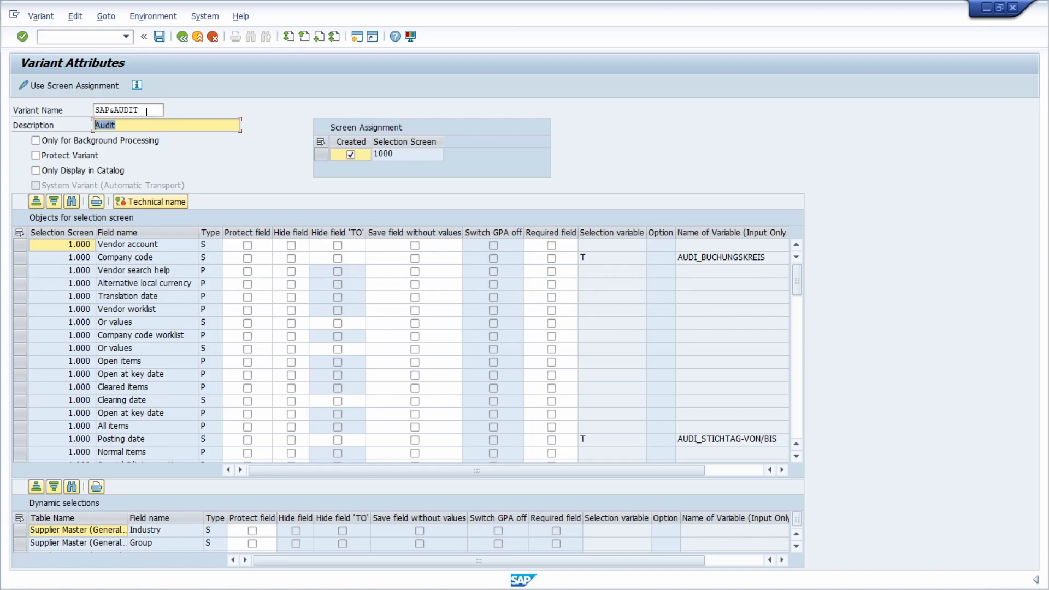
drag(146, 112, 104, 112)
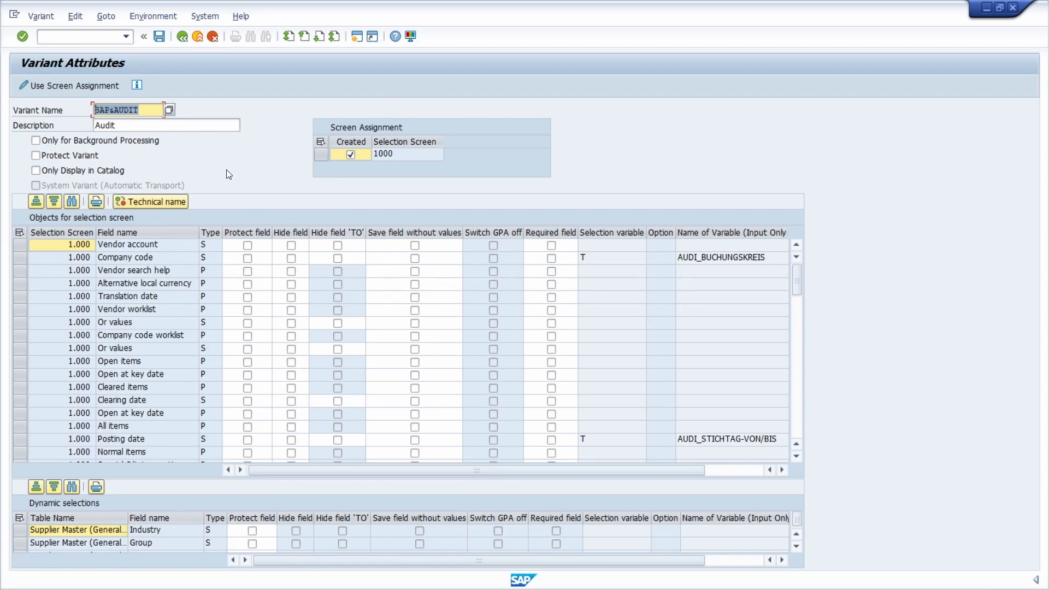
Step: Restart Vendor Line Item Display with the transaction code /nfbl1n
click(72, 38)
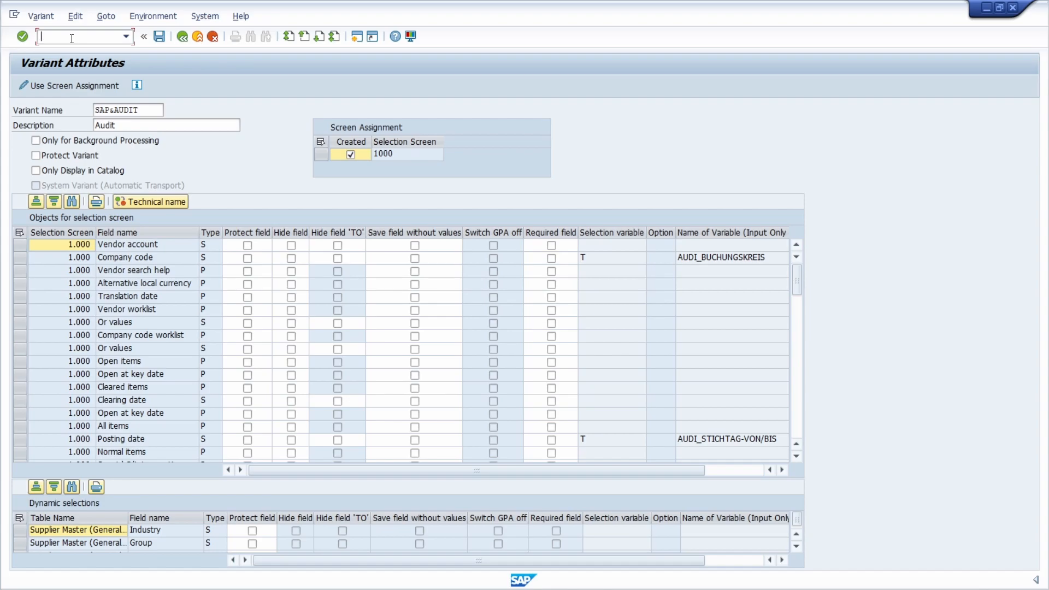
text(/nfbl1n)
key(Return)
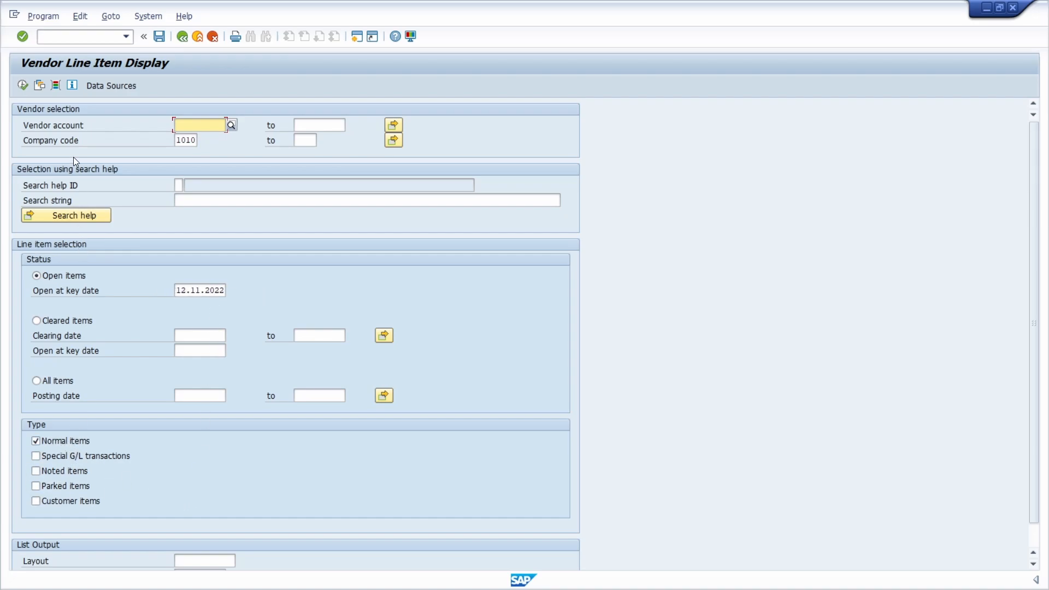
Step: Save the current selection as a variant named ERP_UP with the description Demo
click(160, 37)
click(118, 17)
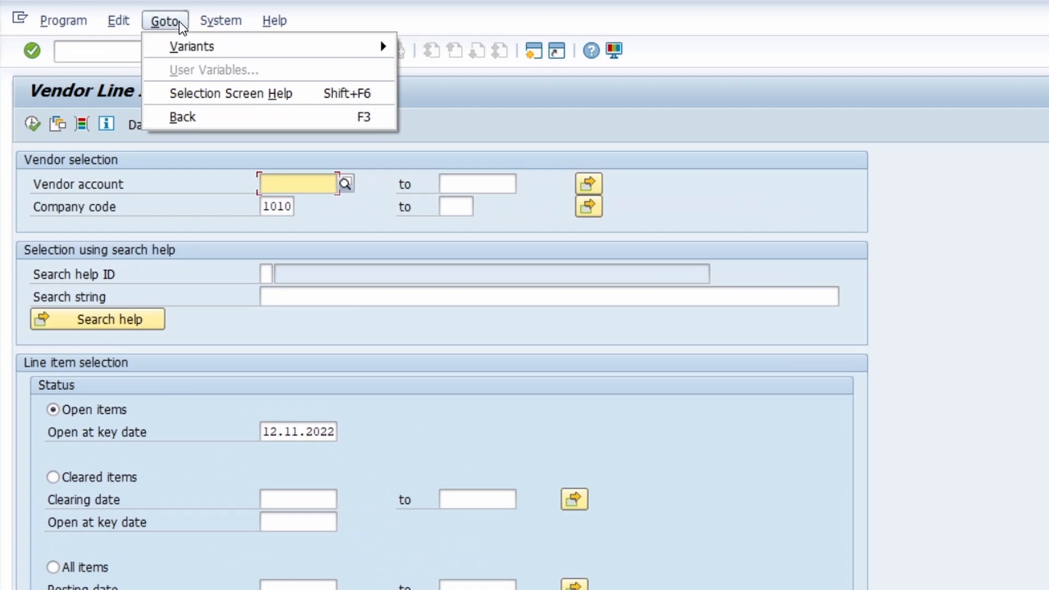
mouse_move(211, 52)
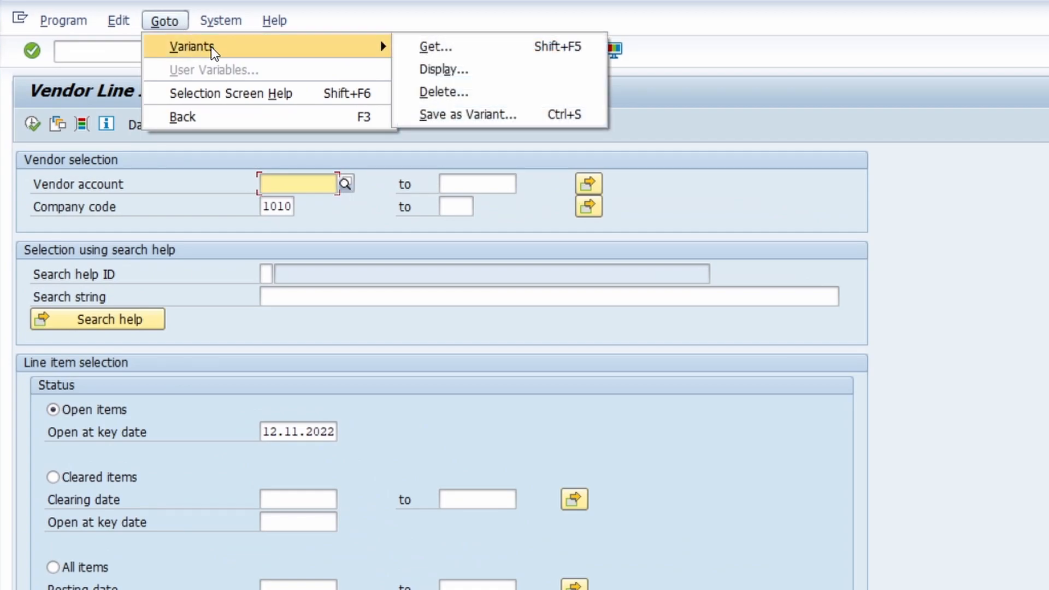
click(484, 117)
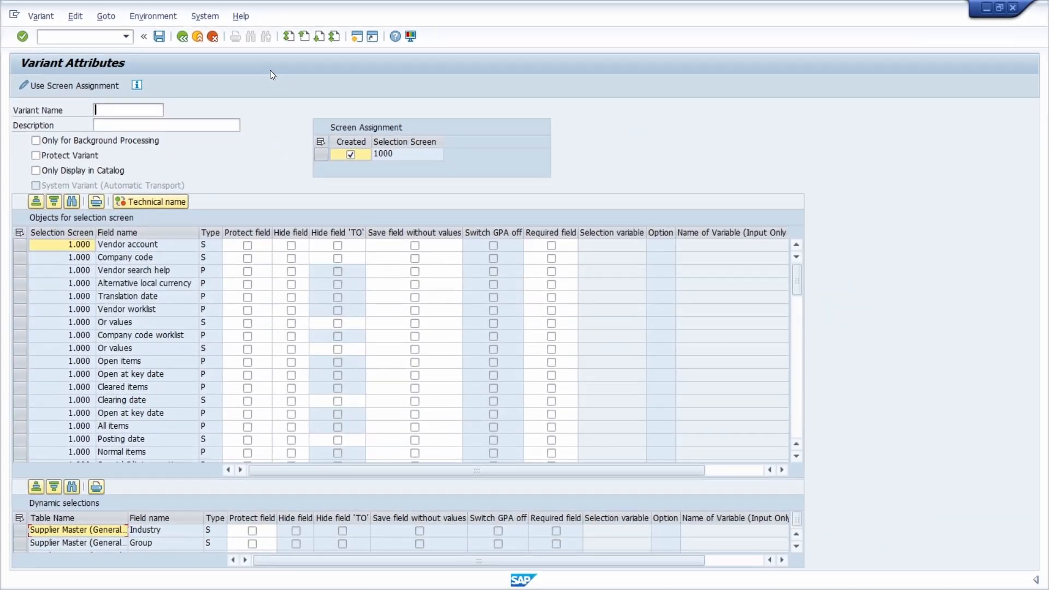
click(120, 110)
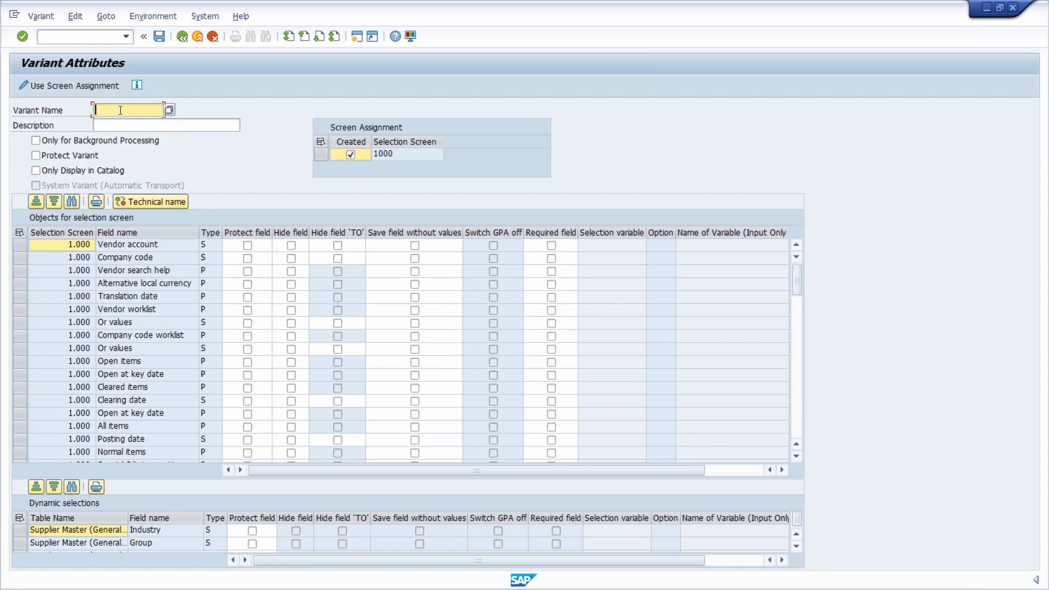
text(ERP)
key(Down)
key(Return)
click(124, 125)
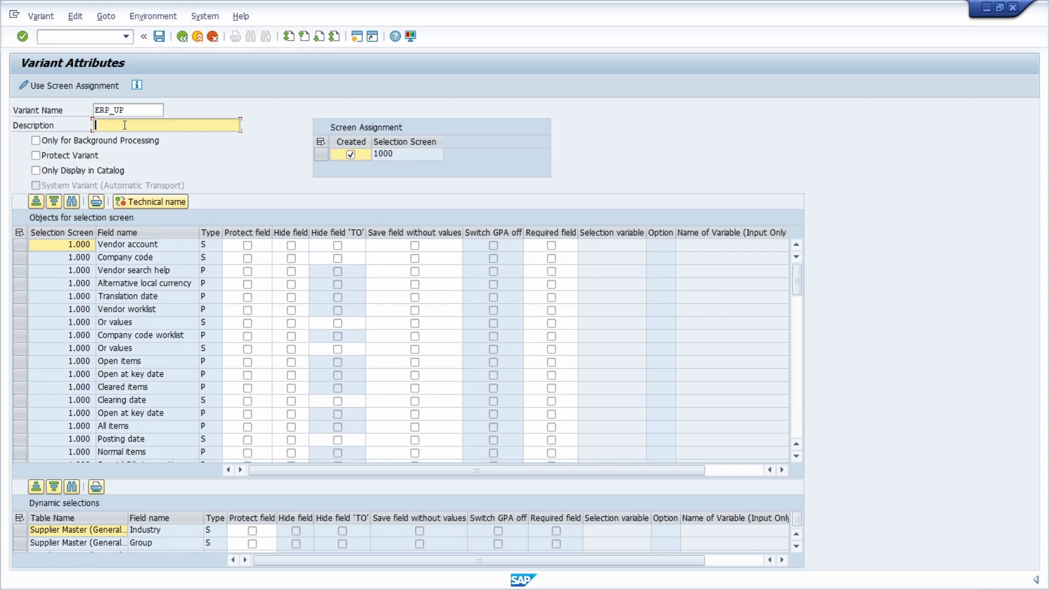
text(Demo)
click(158, 37)
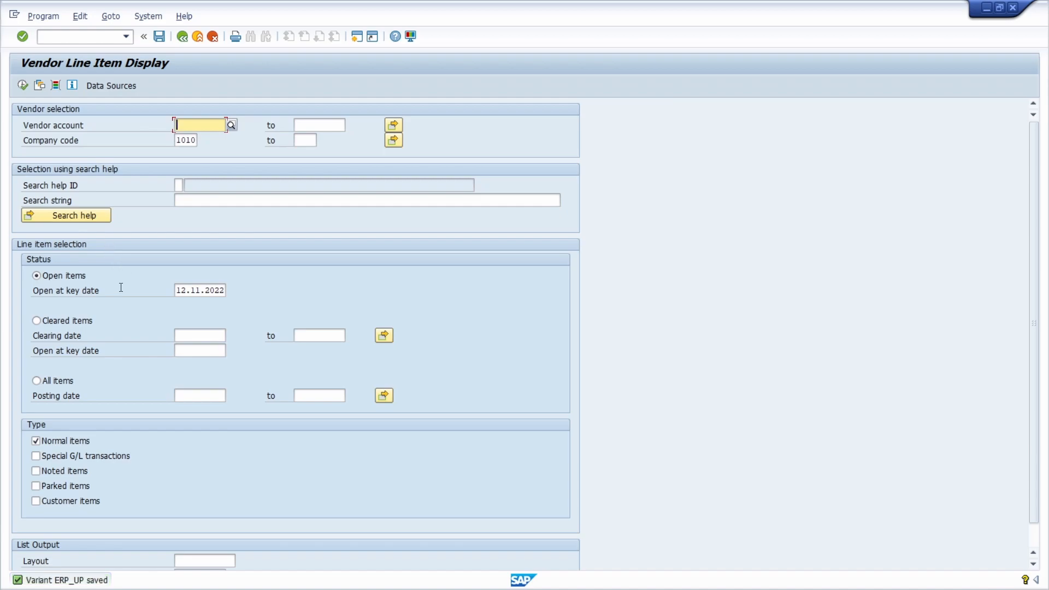
Step: Check the variant catalog for the saved ERP_UP entry and close the catalog without loading it
click(41, 86)
click(145, 239)
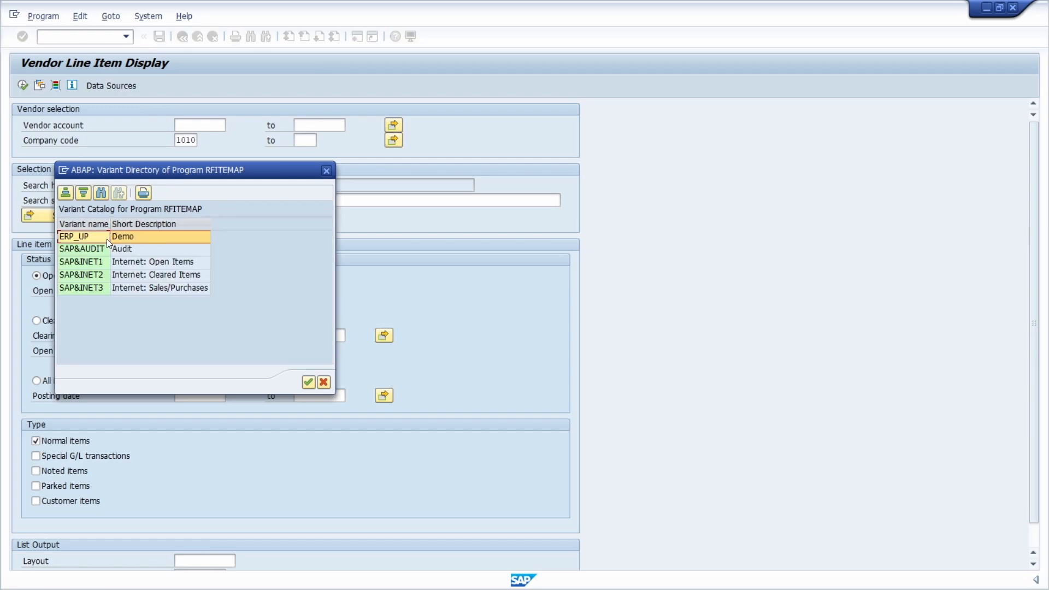
click(326, 170)
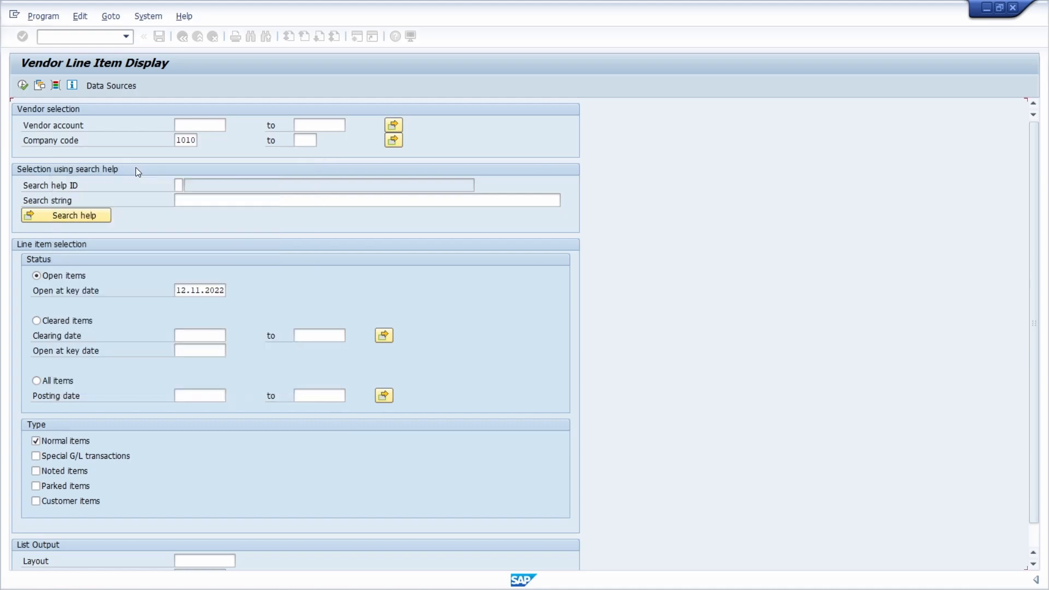
Step: Set the company code to 0005 and the open items key date to 01.01.2022
click(178, 140)
drag(178, 140, 251, 143)
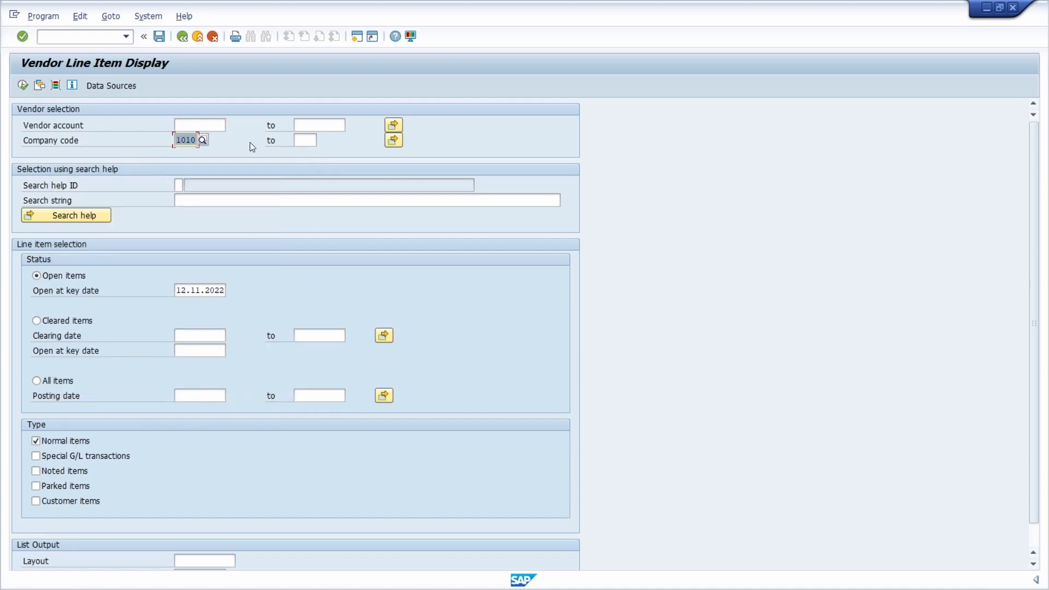
text(0005)
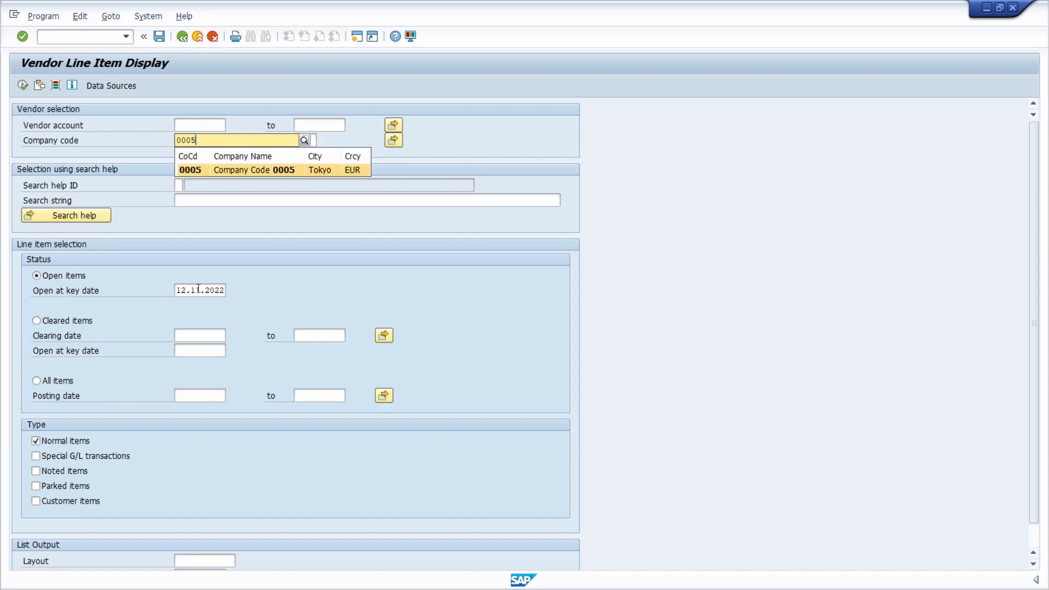
drag(200, 290, 119, 285)
text(01.01)
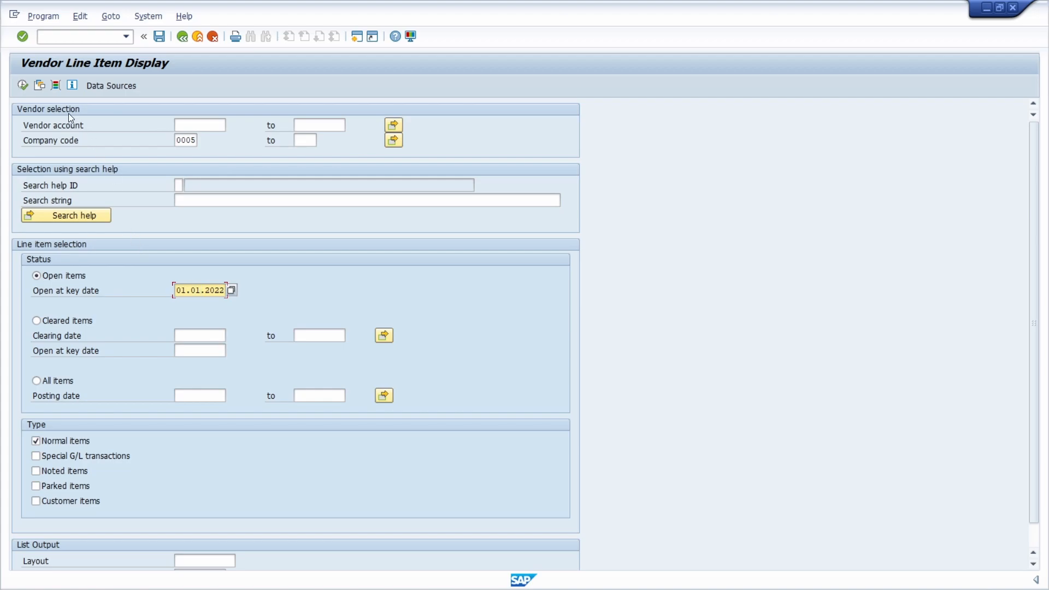
Step: Load the ERP_UP variant from the variant catalog into the selection screen
click(40, 86)
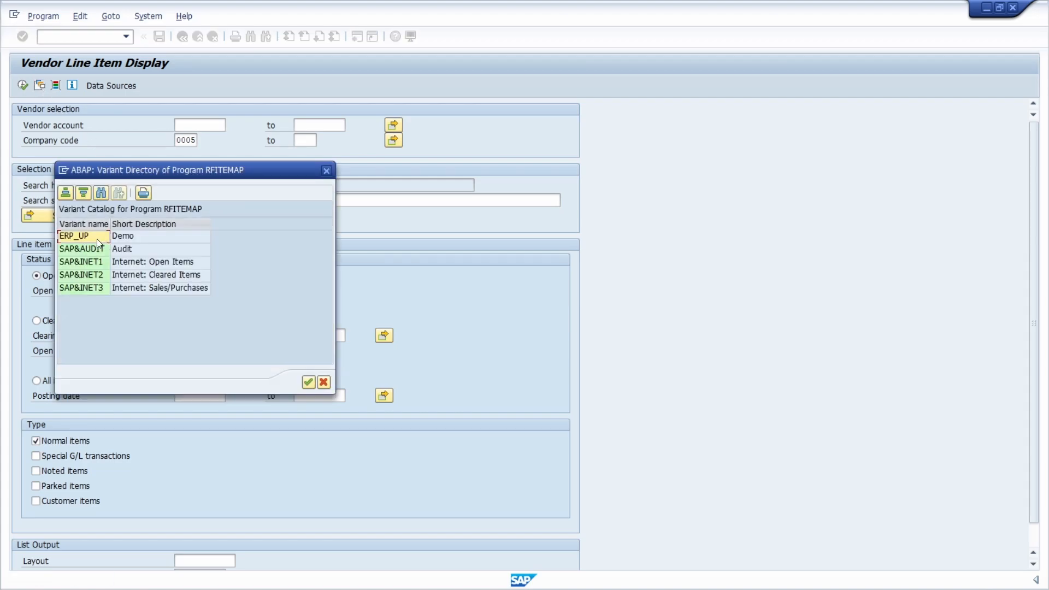
drag(188, 175, 441, 160)
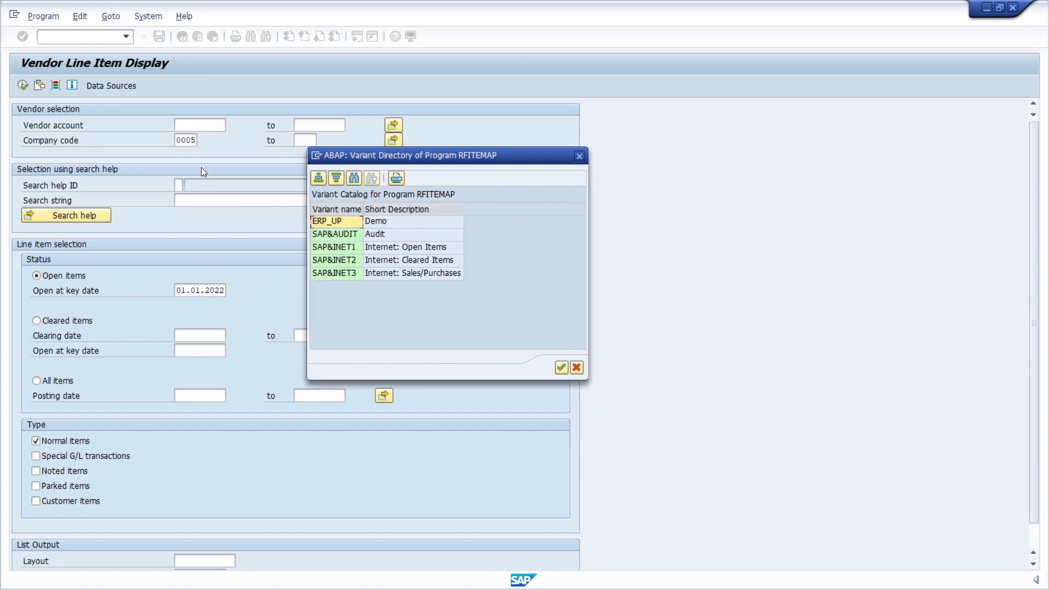
double_click(336, 220)
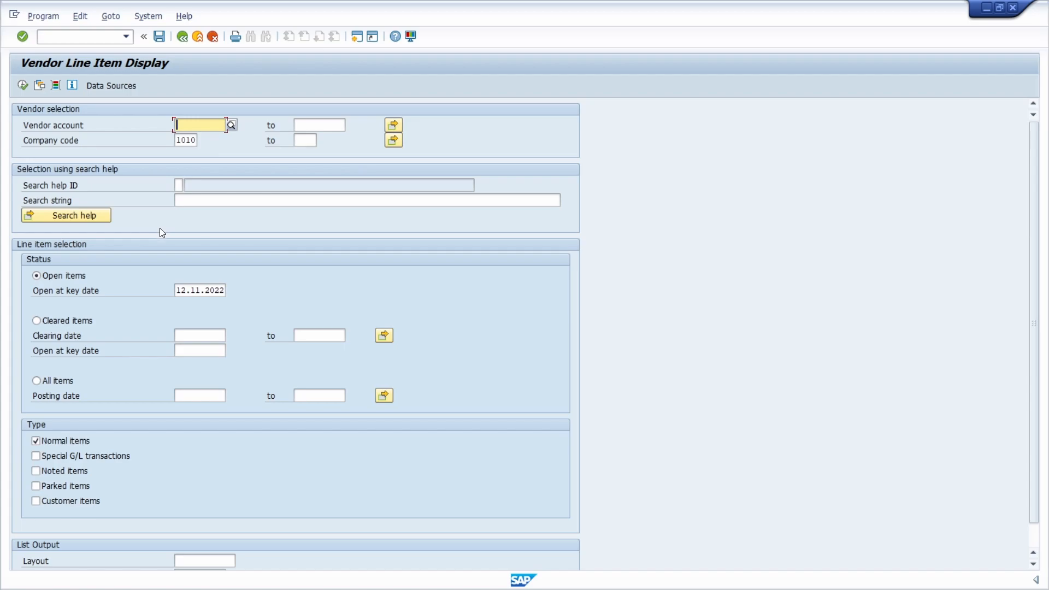
Step: Open the variant attributes of ERP_UP and view the existing variants offered for the variant name
click(159, 37)
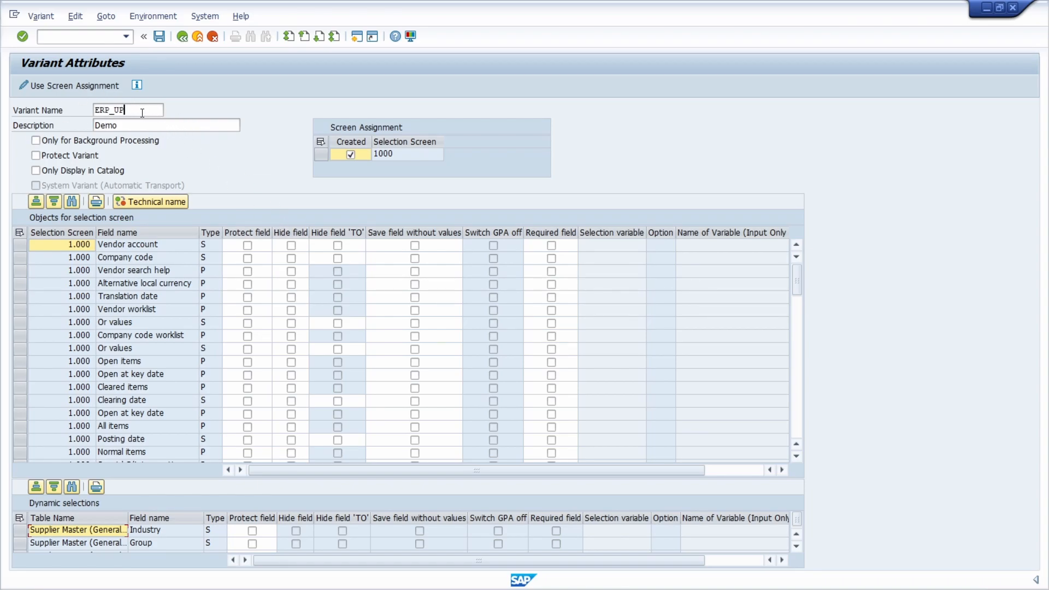
double_click(140, 112)
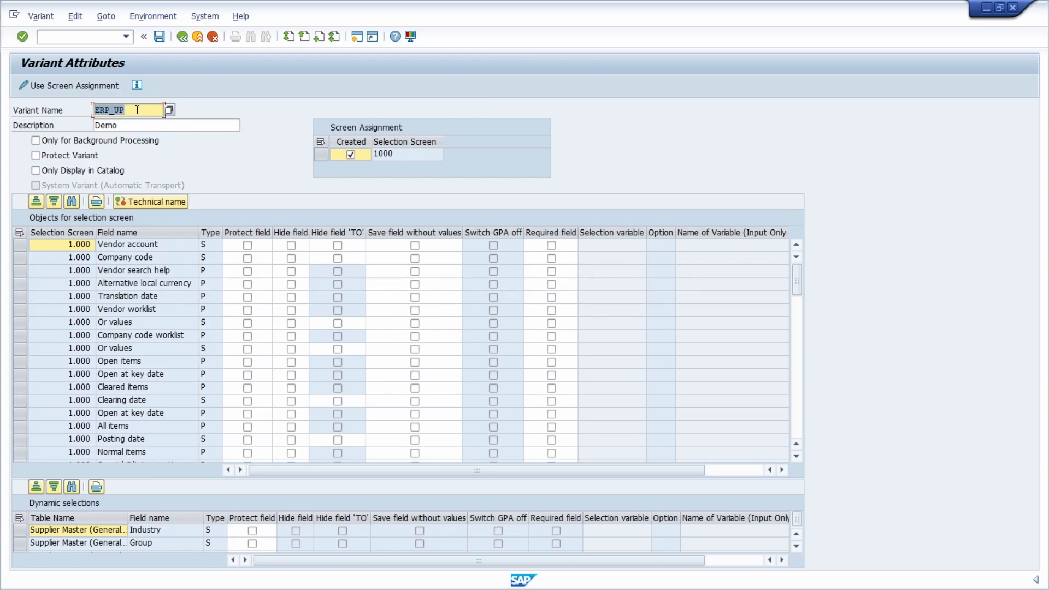
click(170, 111)
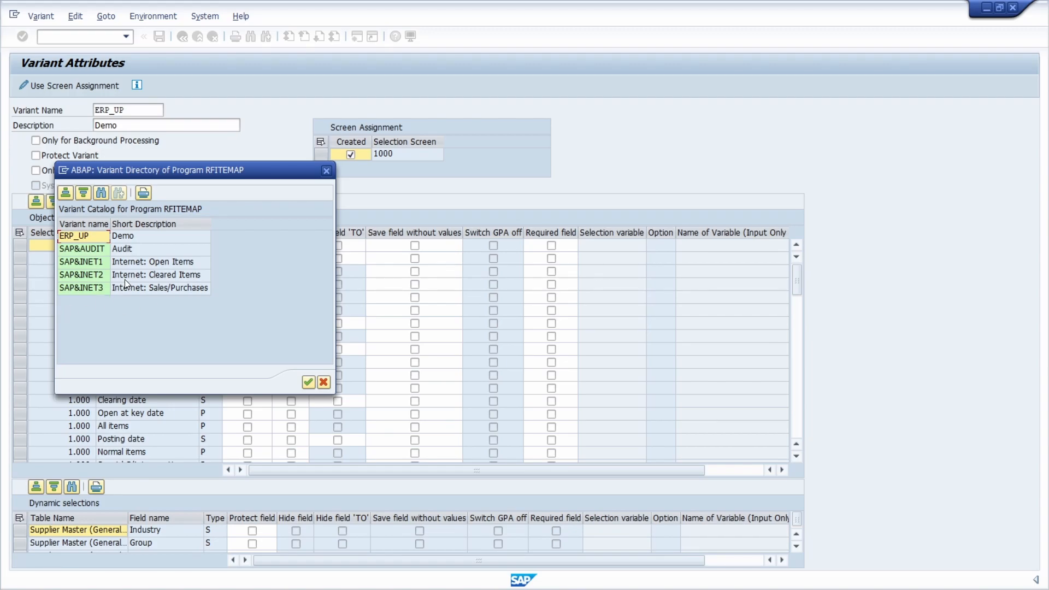
click(326, 171)
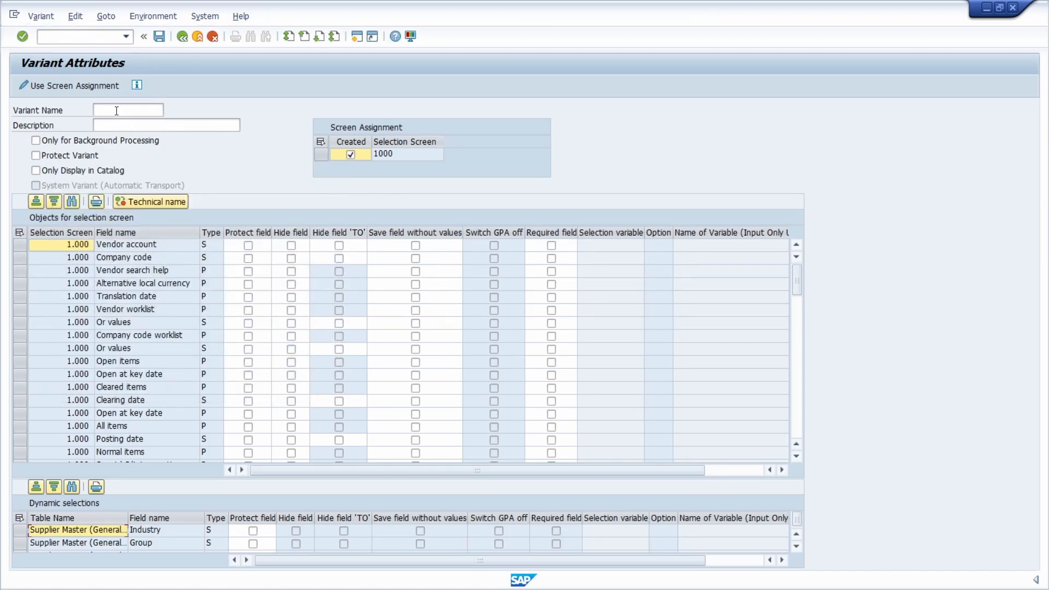
Step: Browse the variant catalog from the empty variant name field and close it without choosing a variant
click(148, 127)
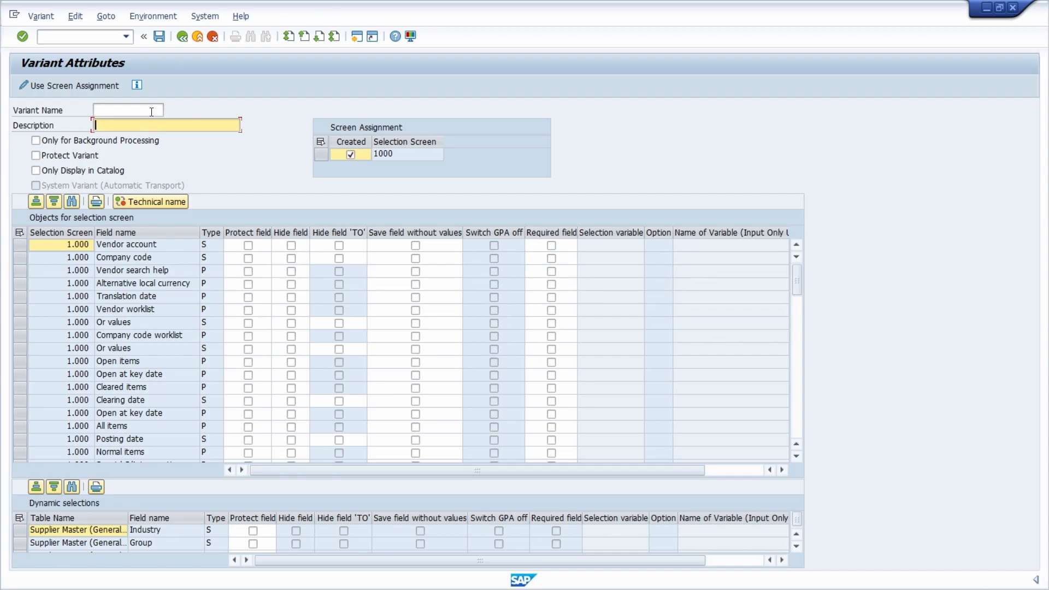
click(150, 109)
click(169, 108)
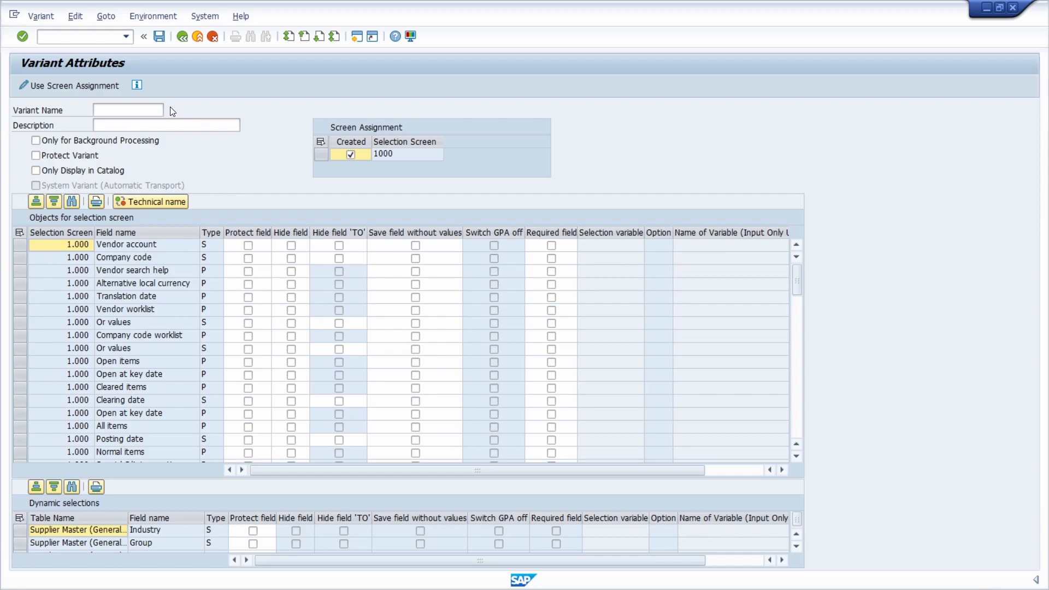
click(164, 224)
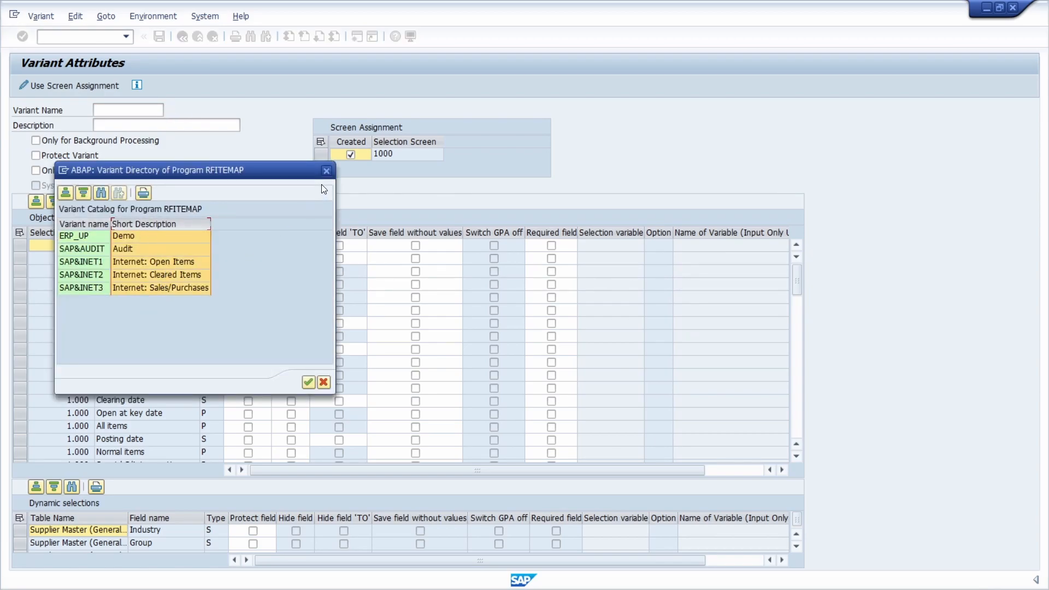
click(327, 170)
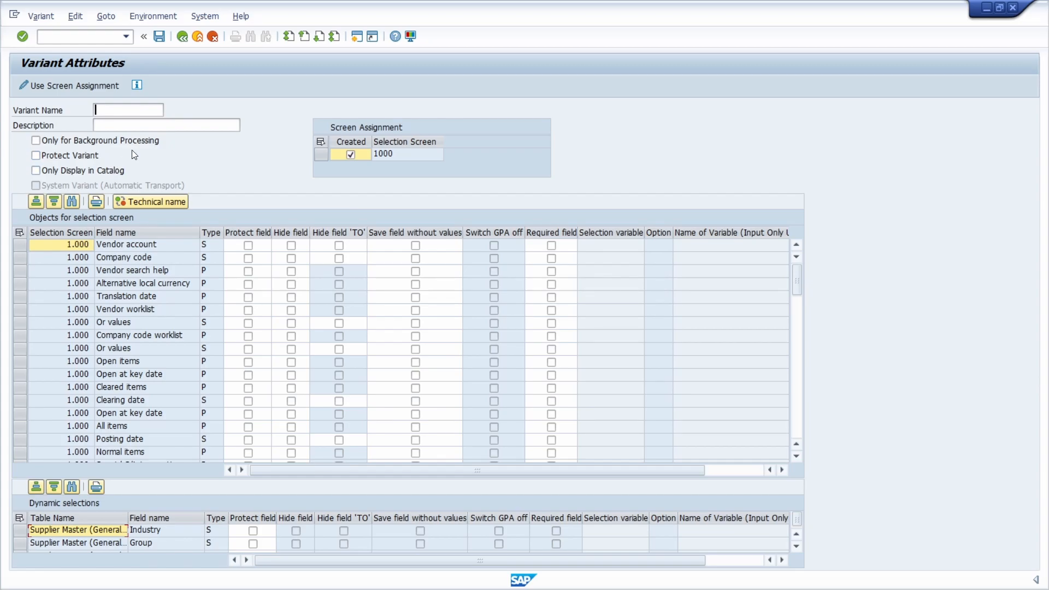
Step: Choose the existing ERP_UP variant for the variant name so its attributes are loaded for editing
click(164, 109)
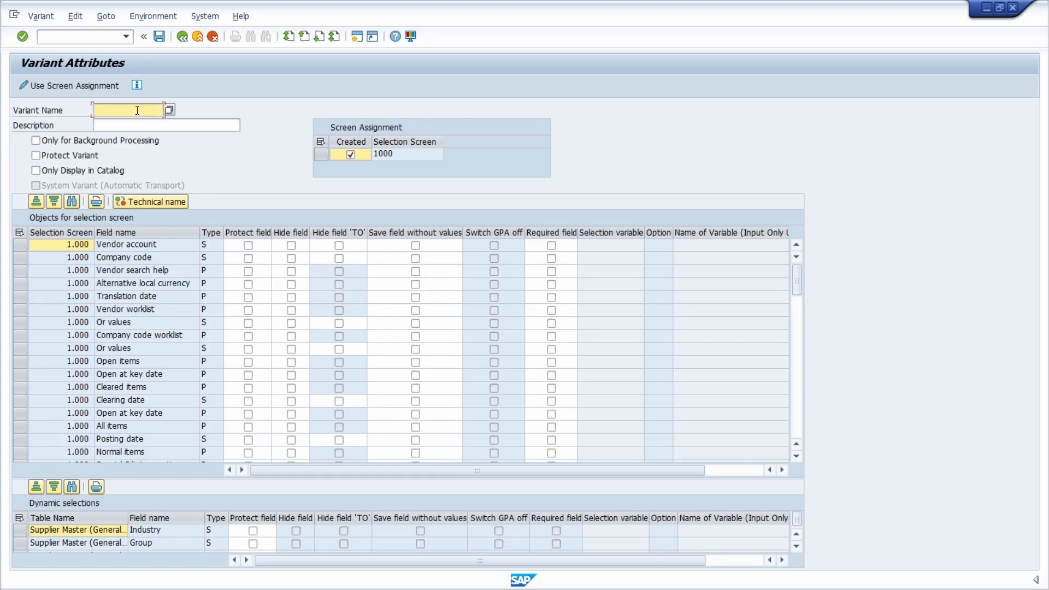
click(168, 109)
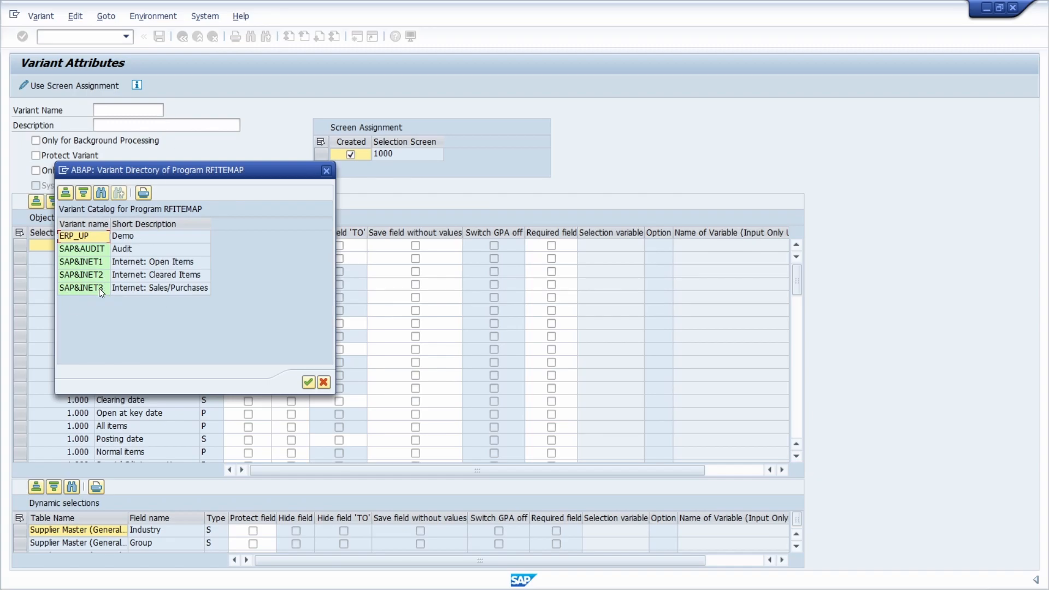
drag(178, 170, 244, 120)
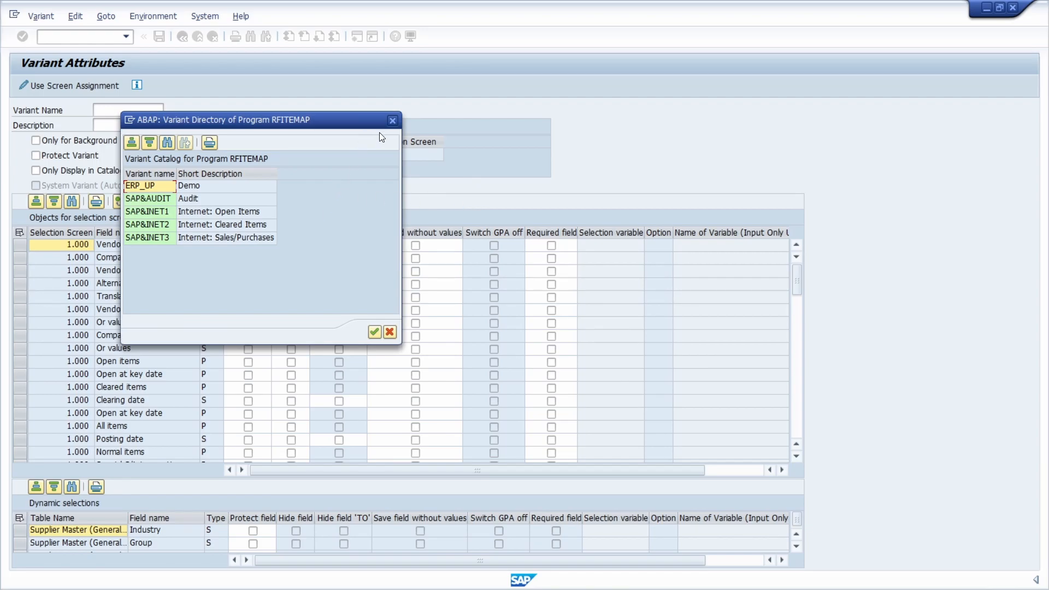
double_click(146, 185)
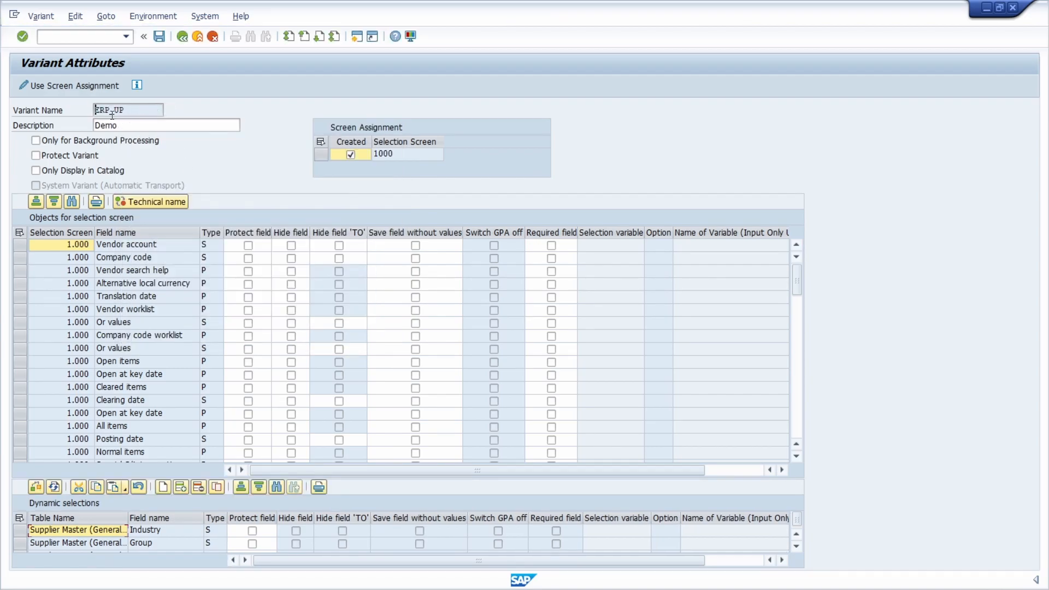
Step: Save variant ERP_UP with the Only Display in Catalog option enabled and check which variants the report offers for selection
click(49, 171)
click(160, 37)
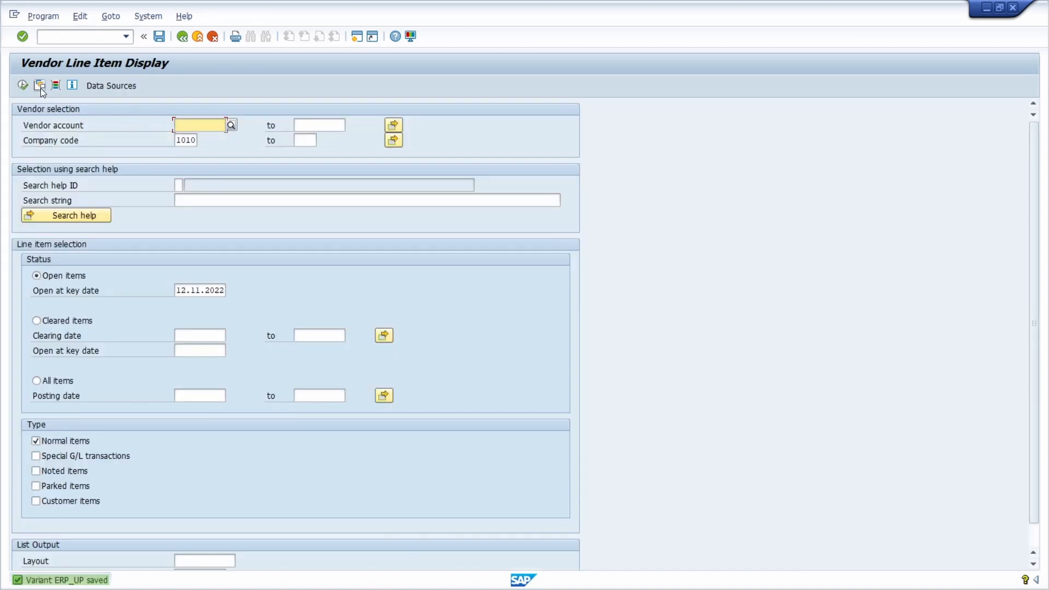
click(39, 85)
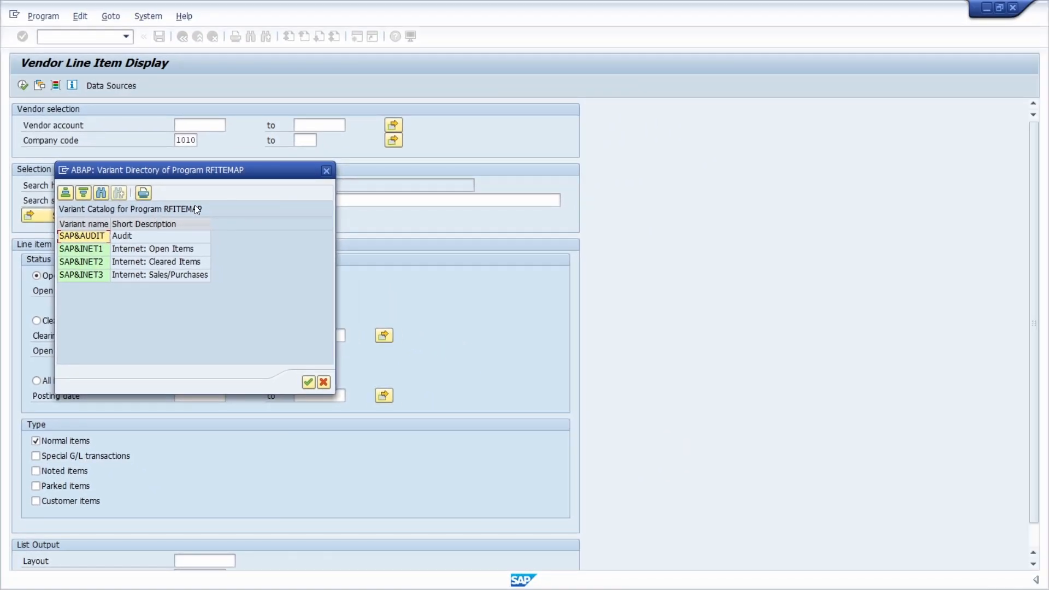
click(326, 171)
Step: Go to transaction maintenance (SE93) and display the definition of transaction code FBL1N
click(93, 35)
text(/nse93)
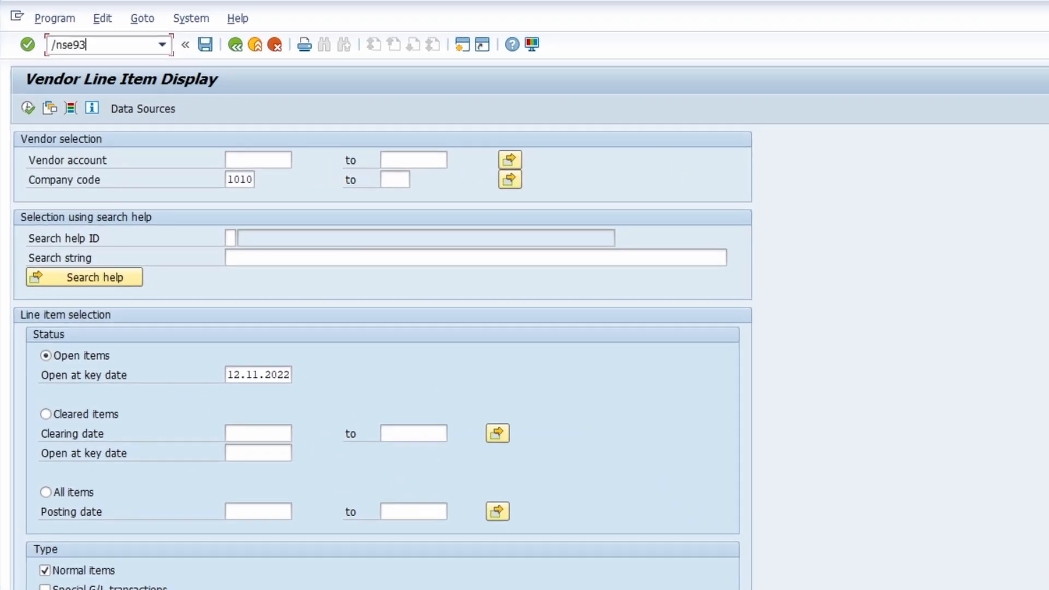
key(Return)
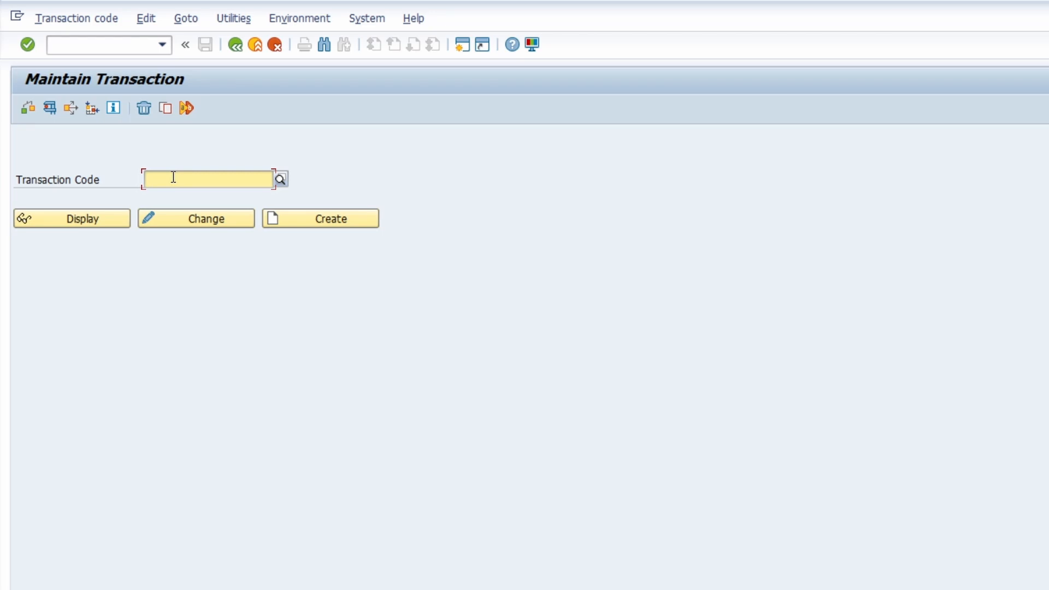
text(fbl1n)
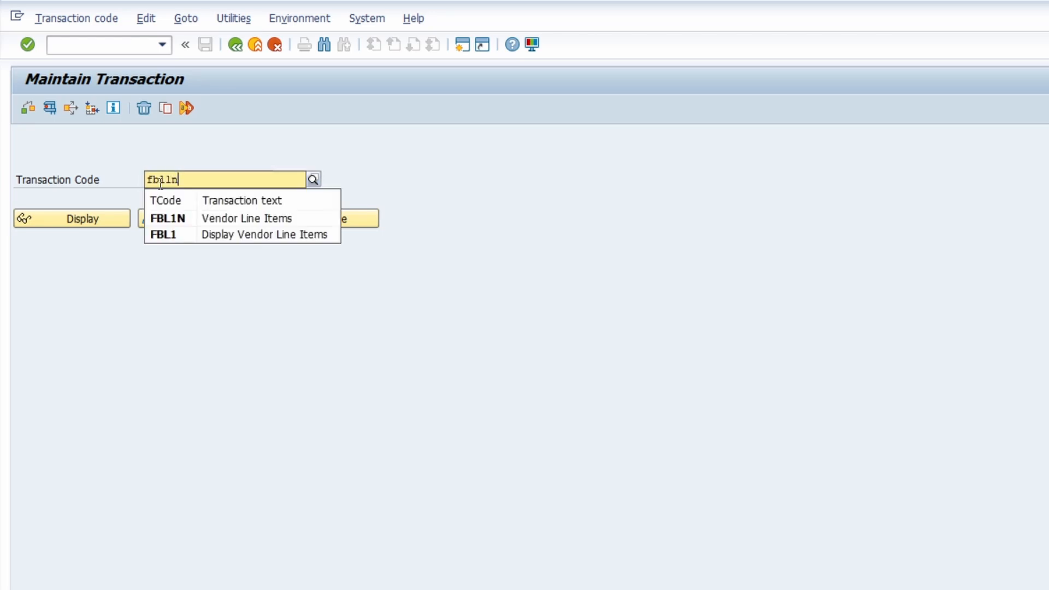
click(87, 219)
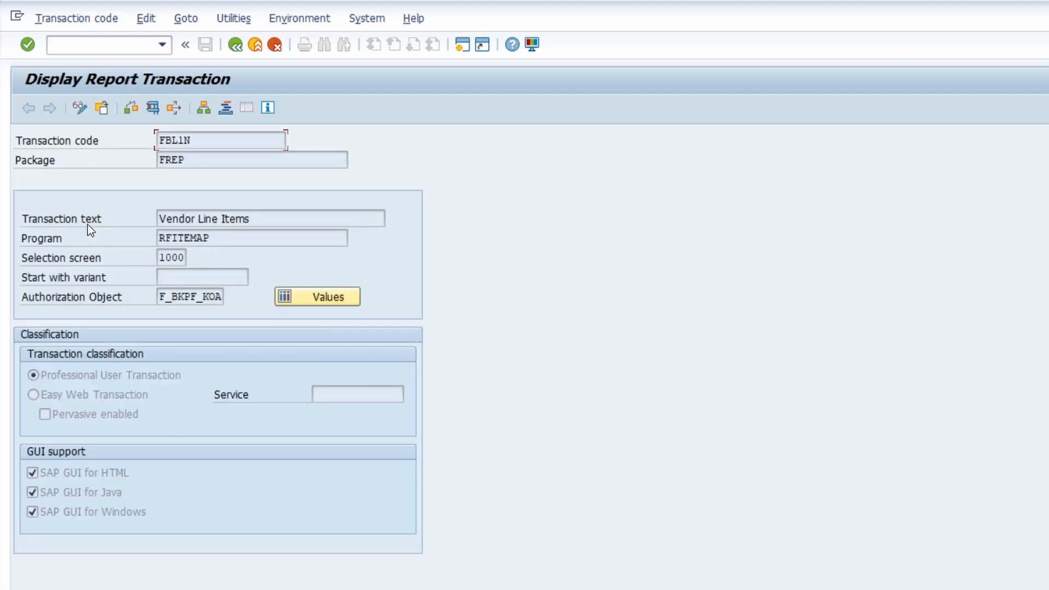
Step: Copy the program name RFITEMAP from the transaction definition
drag(159, 239, 208, 241)
key(ctrl+c)
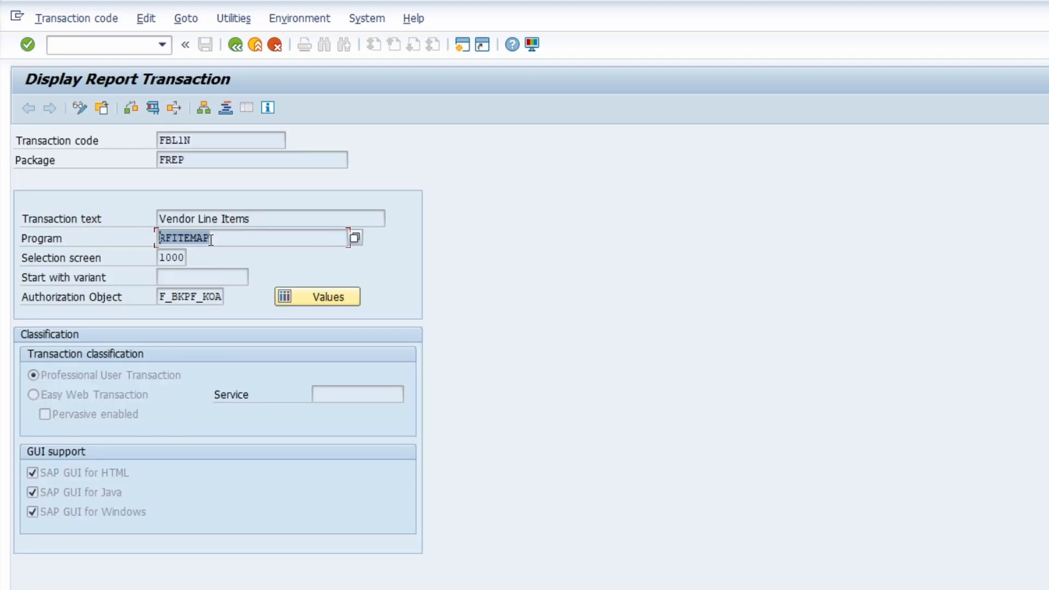
click(221, 238)
Step: Go to the general table display (SE16N) and load table TSTC
click(106, 47)
text(/nse16n)
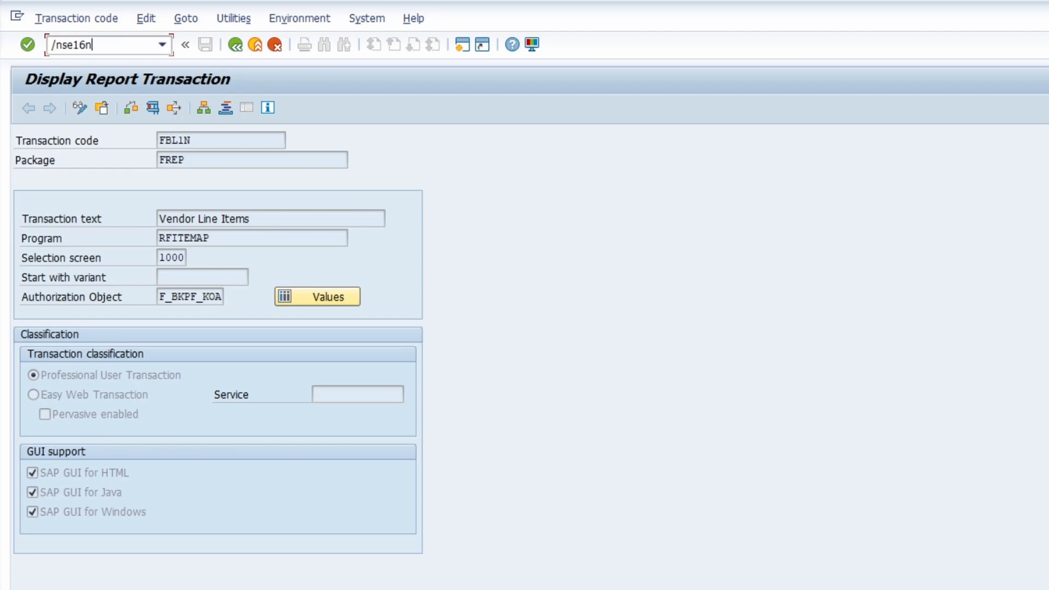
key(Return)
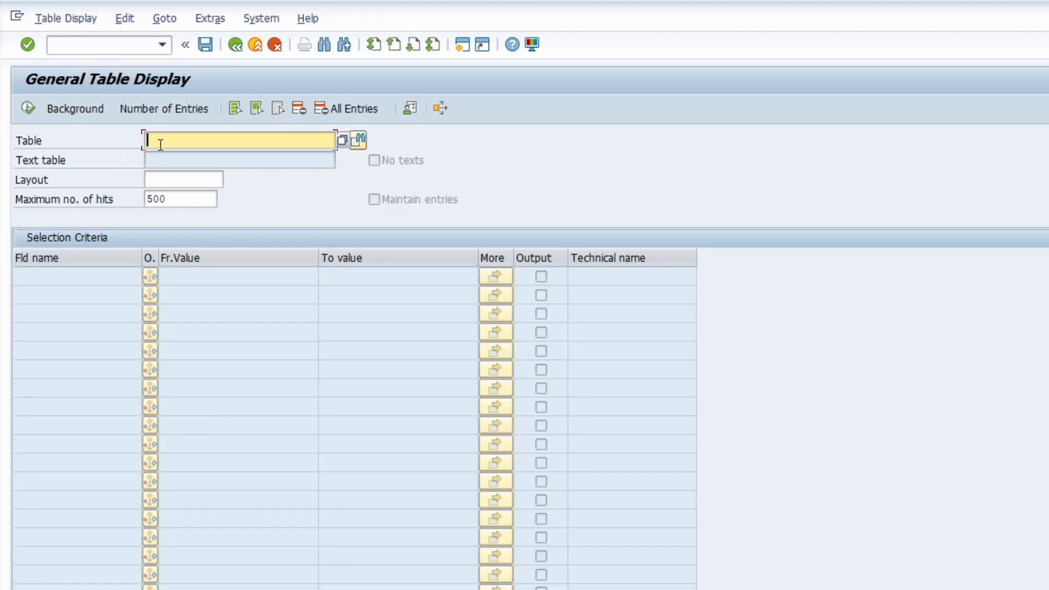
text(t)
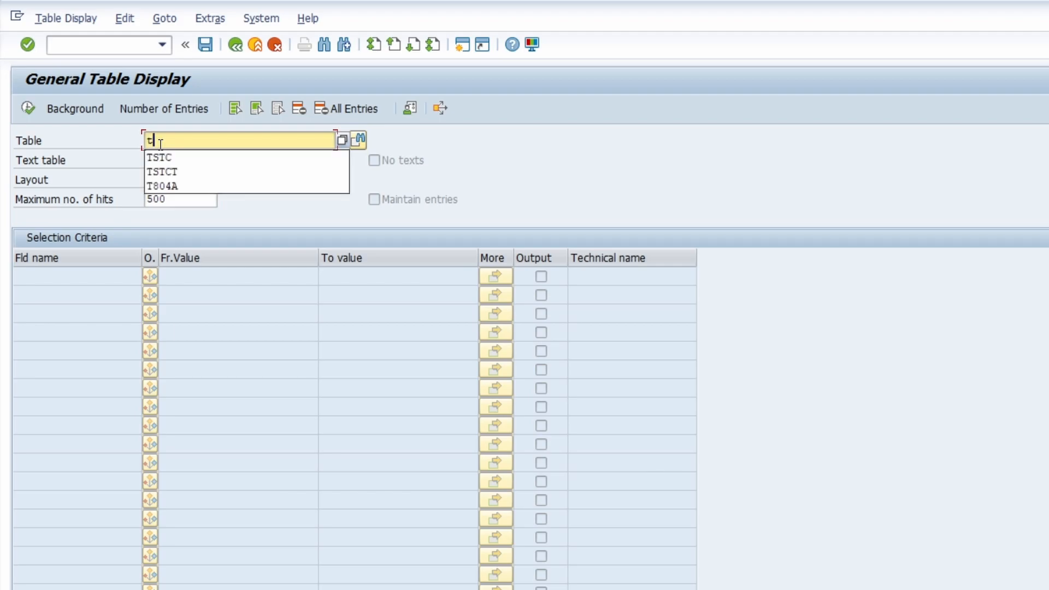
text(stc)
key(Return)
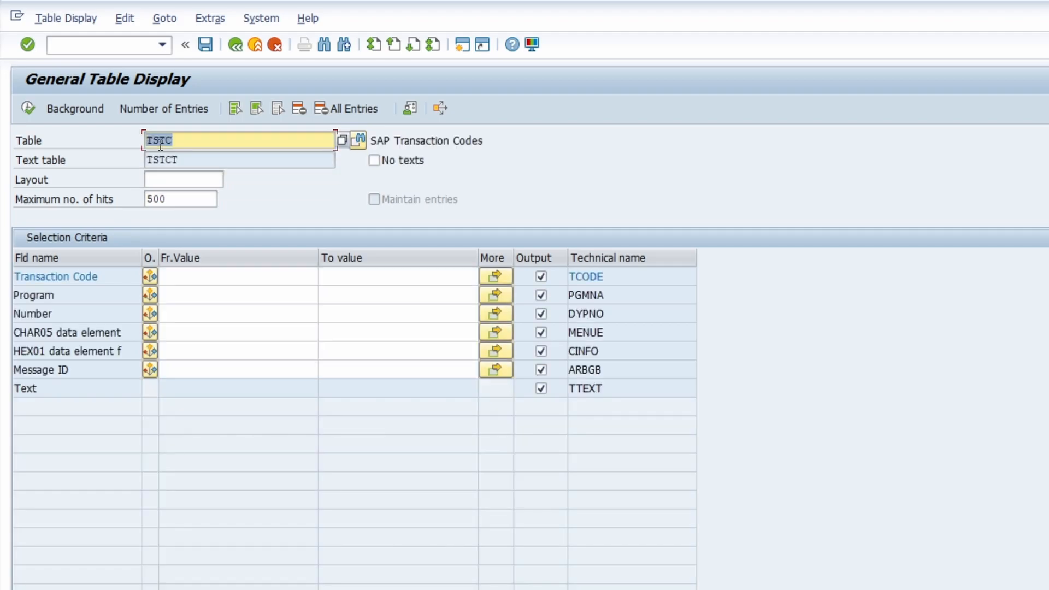
Step: Run the table selection restricted to transaction code FBL1N
click(183, 274)
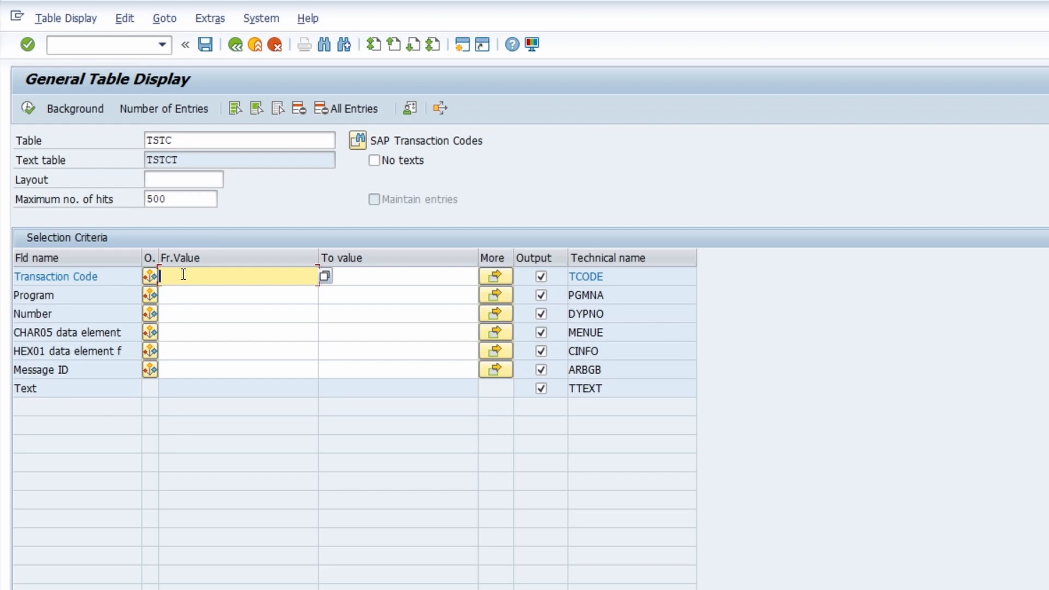
text(fbl1n)
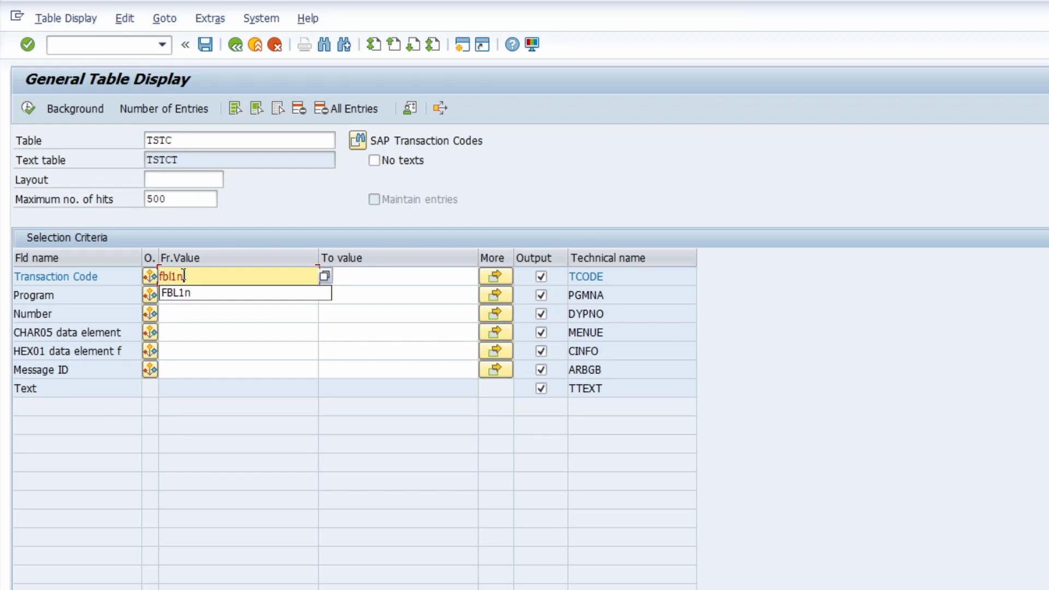
key(Return)
key(F8)
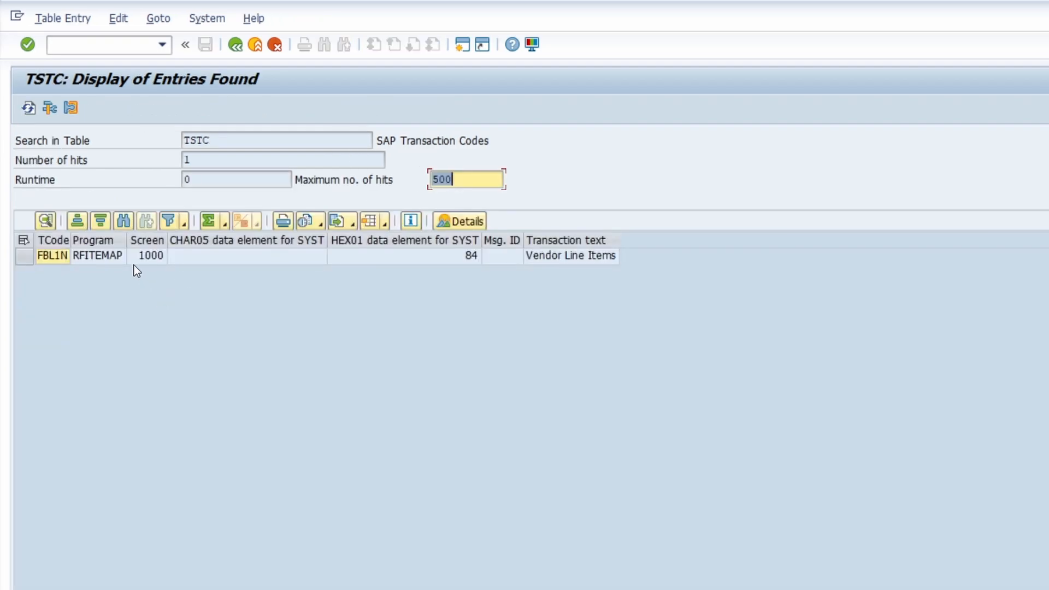
Step: Widen the Program column in the results and examine the program assigned to FBL1N
click(127, 241)
drag(128, 240, 261, 240)
click(110, 261)
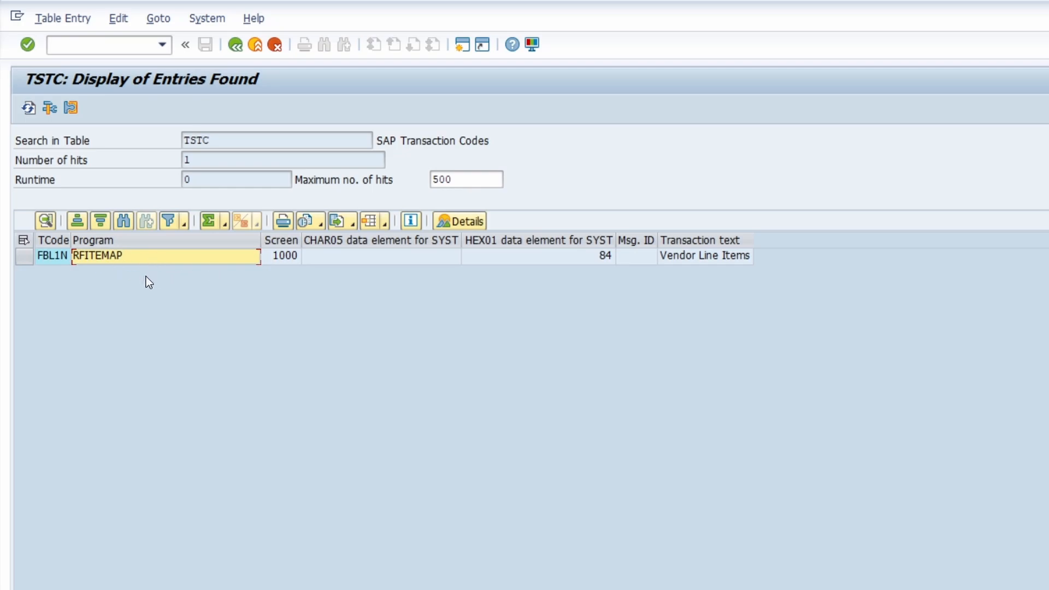
click(80, 261)
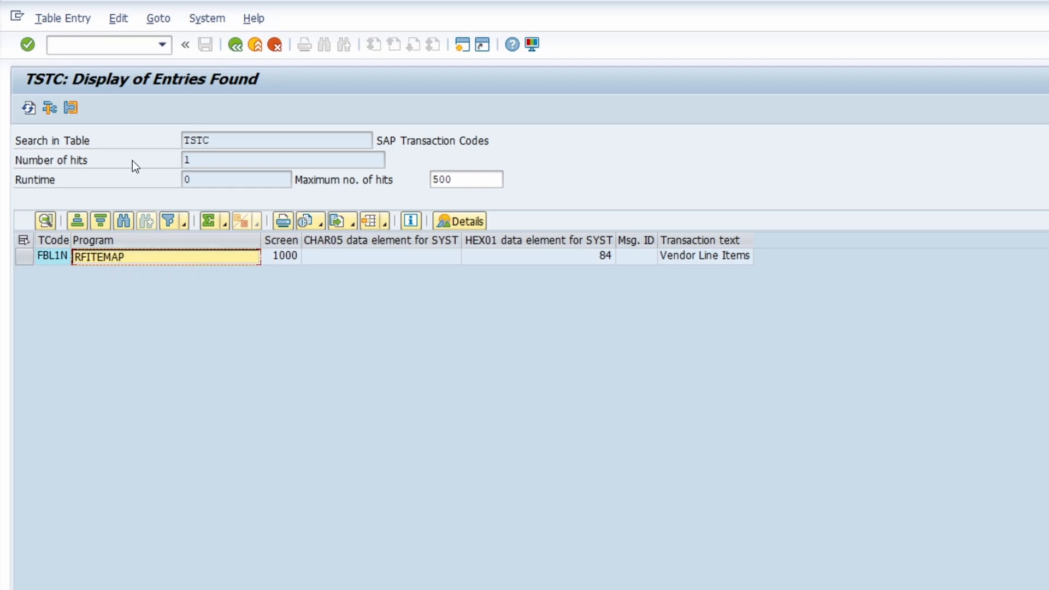
Step: Go to the ABAP Editor (SE38) and display the Variants subobject of program RFITEMAP
click(102, 52)
text(/nse38)
key(Return)
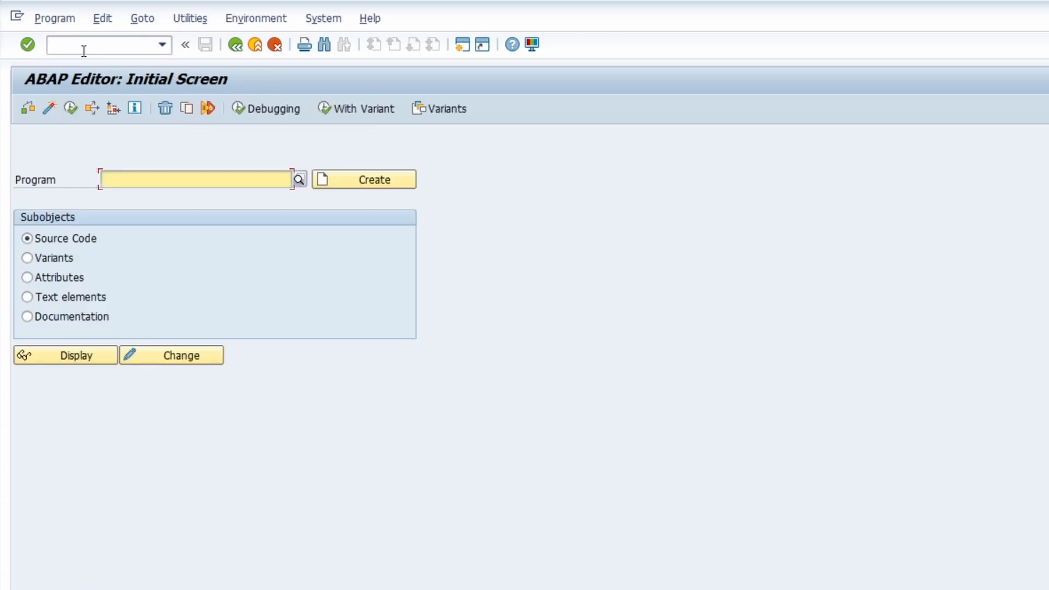
key(ctrl+v)
click(41, 258)
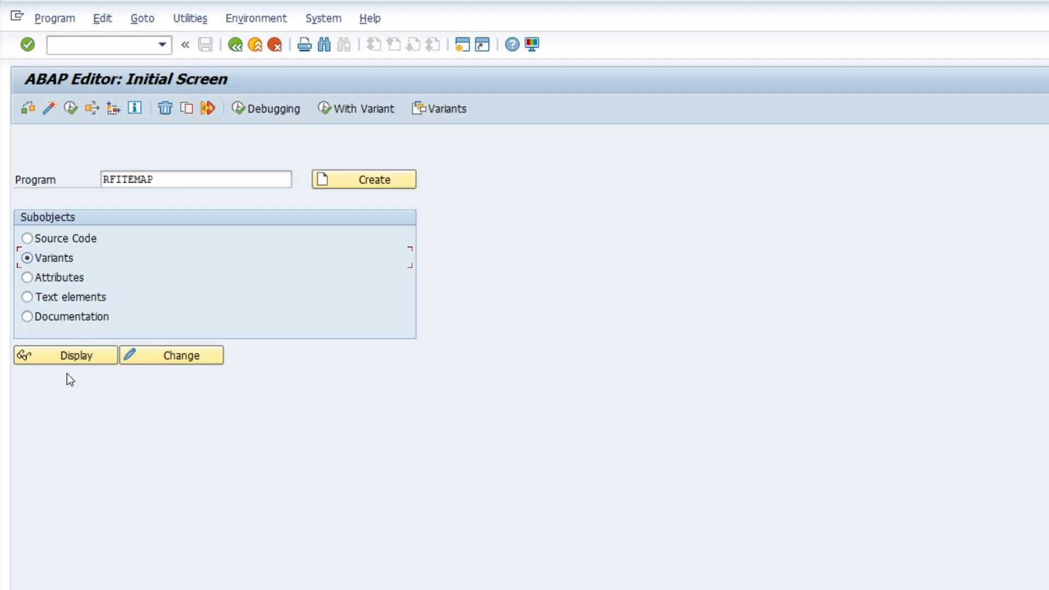
click(60, 358)
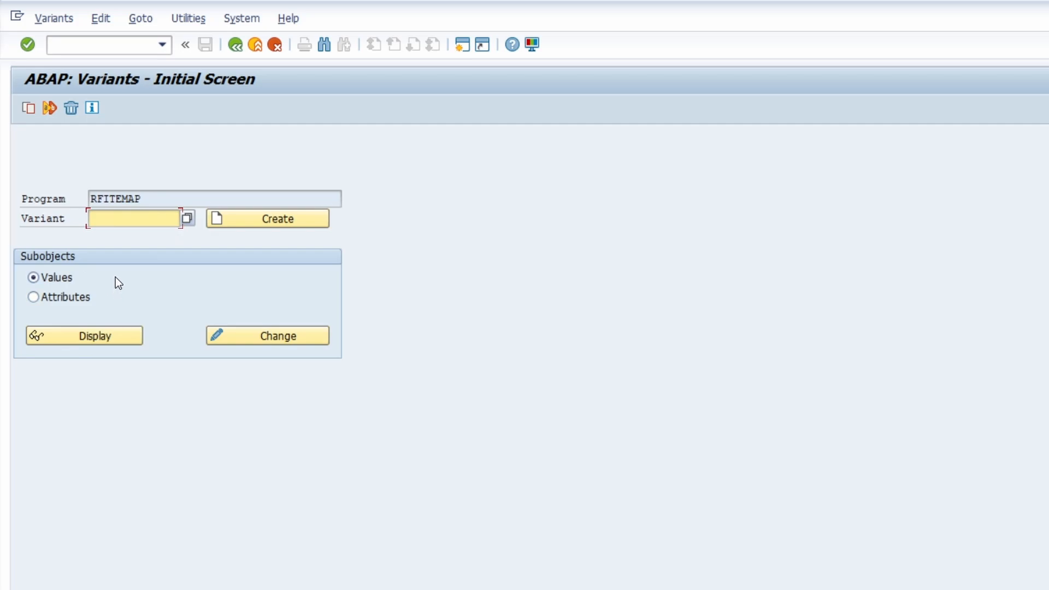
Step: Check the value list offered for the variant name, close it, and display the program's variant catalog
click(187, 219)
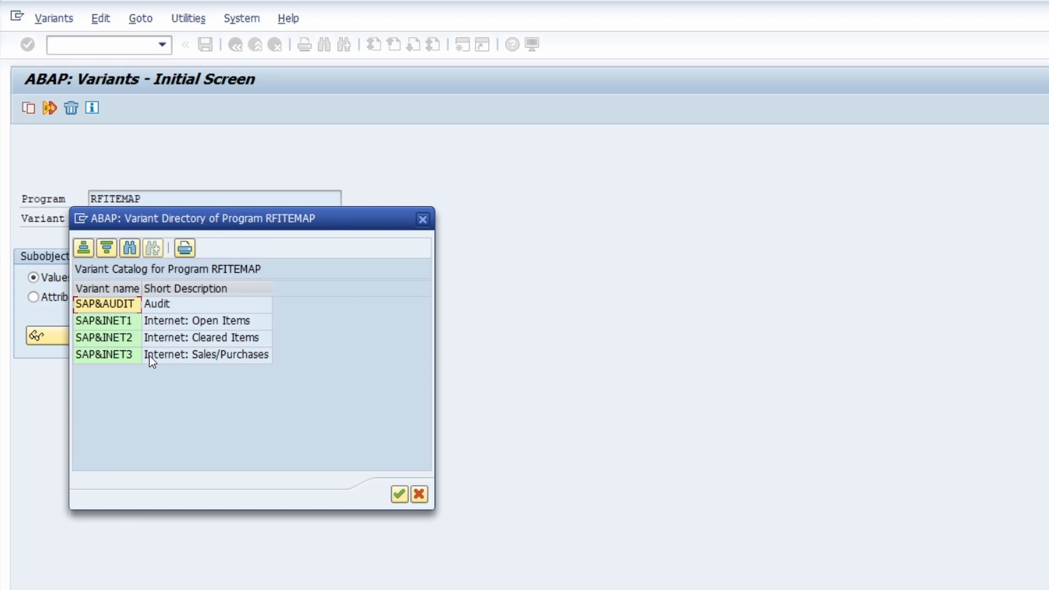
click(422, 220)
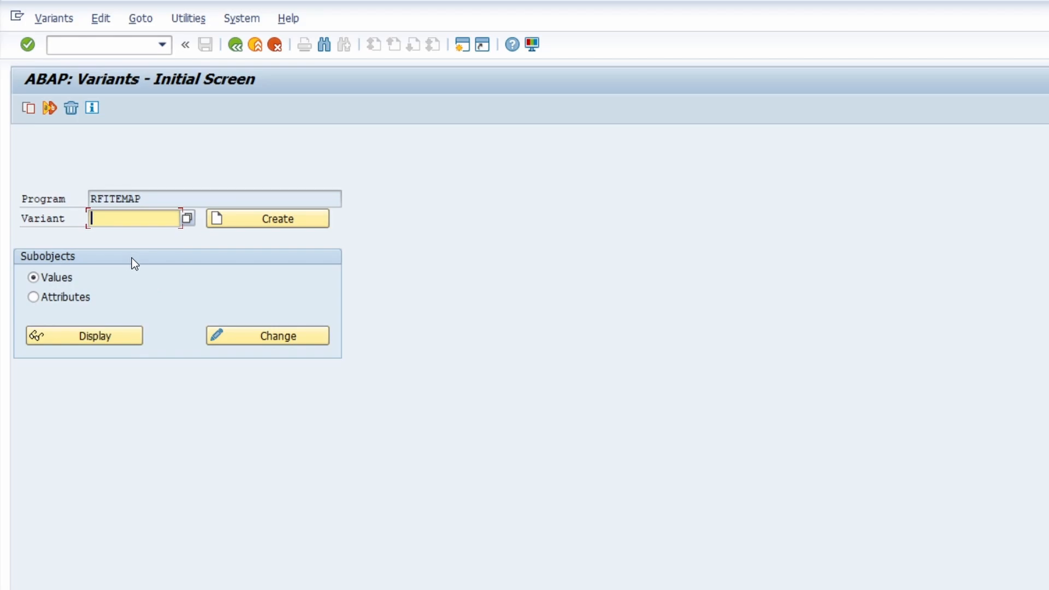
click(50, 18)
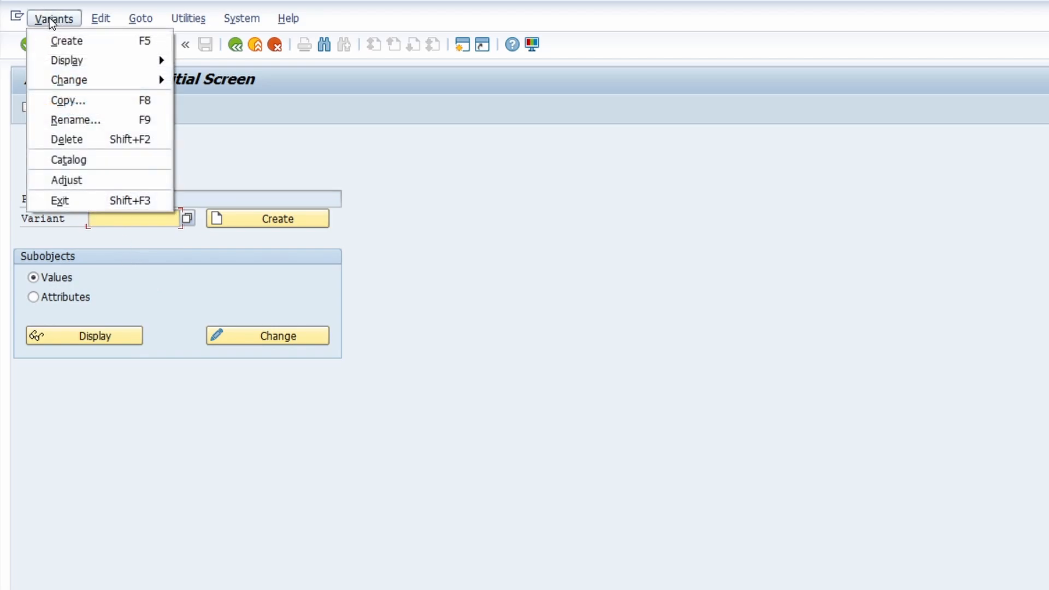
click(95, 159)
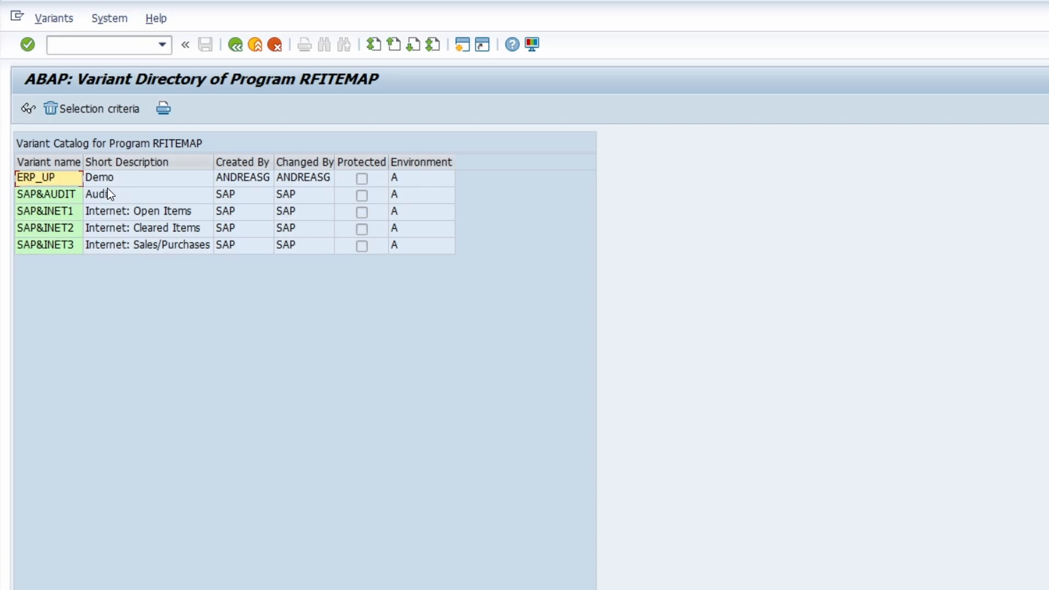
Step: View the stored selections of variant ERP_UP and return to the variant catalog
click(48, 182)
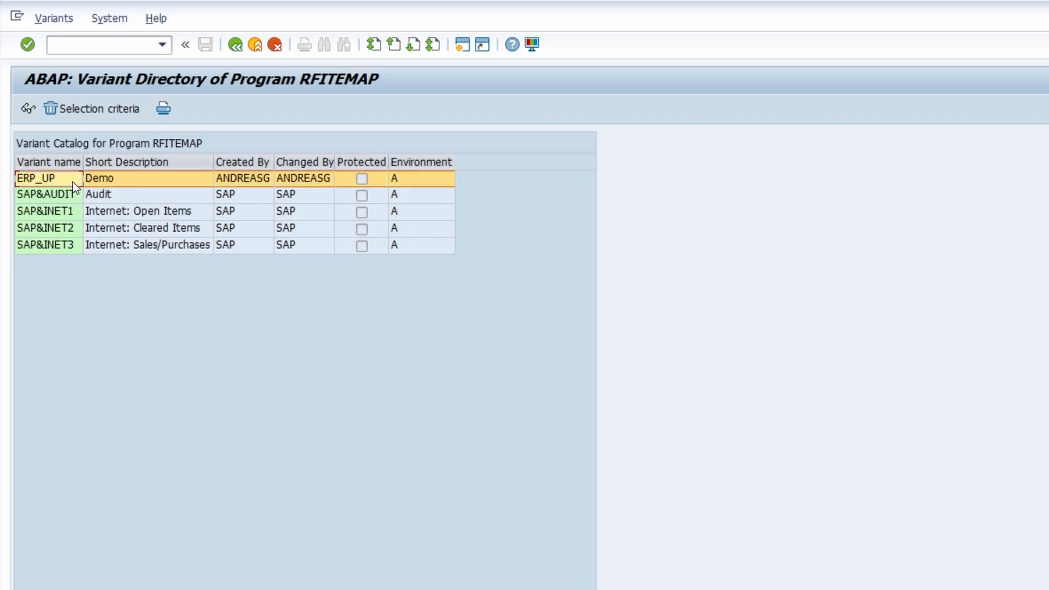
double_click(64, 178)
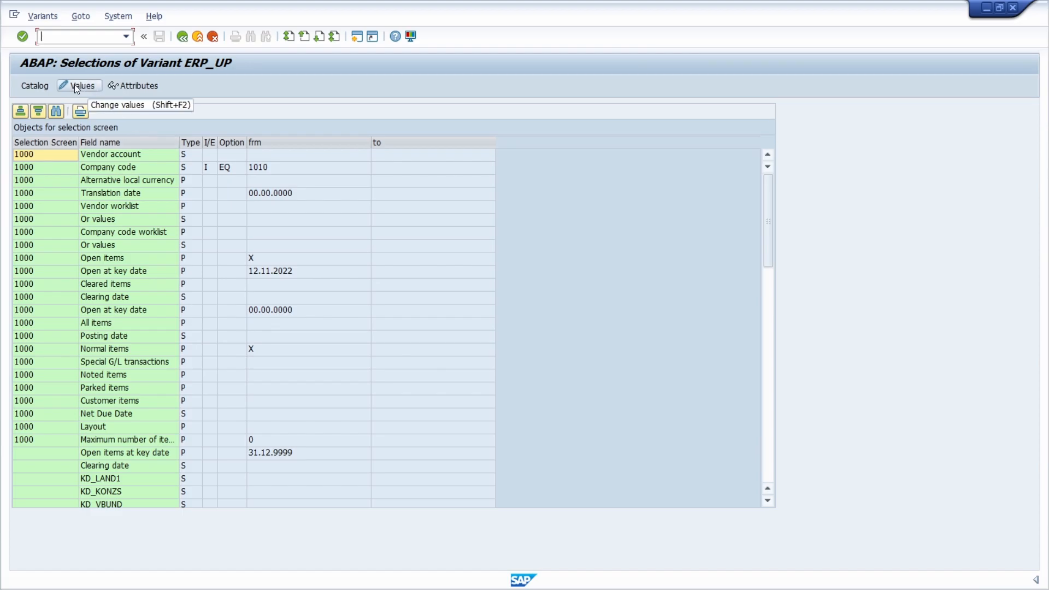
click(41, 84)
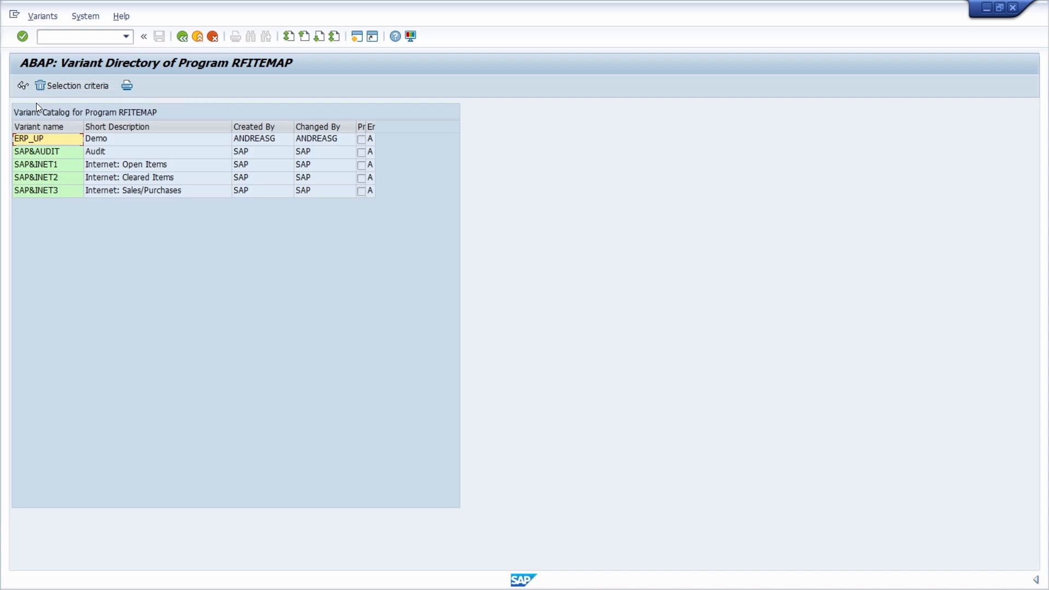
click(46, 138)
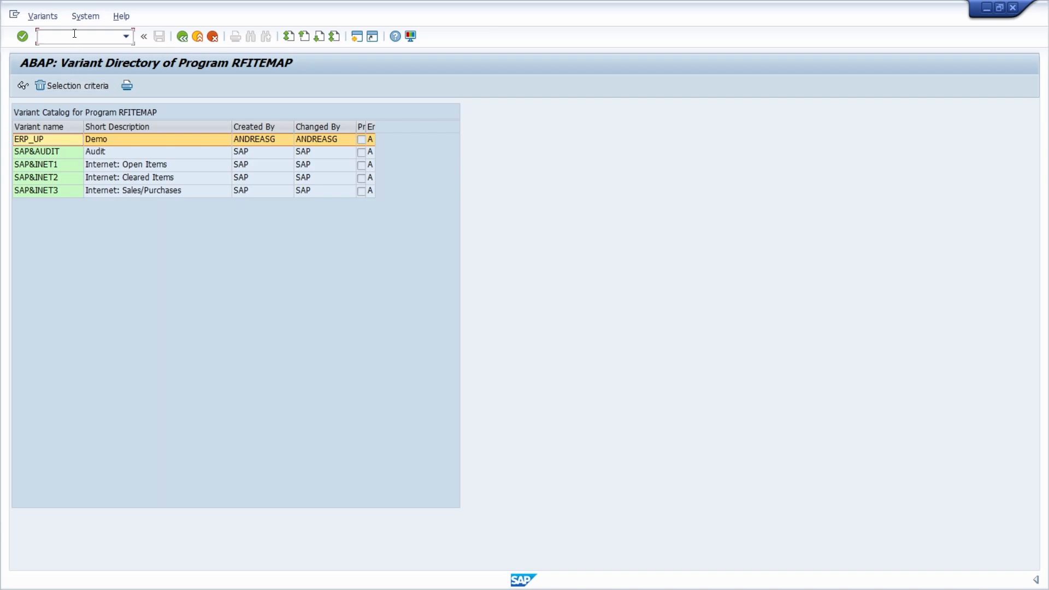
Step: Go back to transaction FBL1N and start saving its current selections as a variant
text(/nfbl1n)
key(Return)
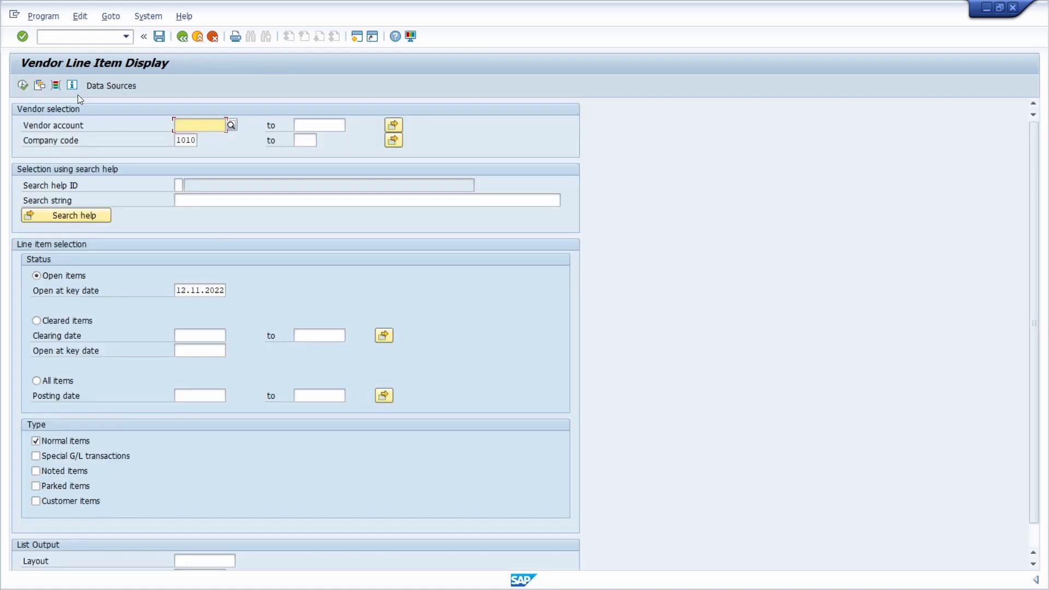
click(160, 37)
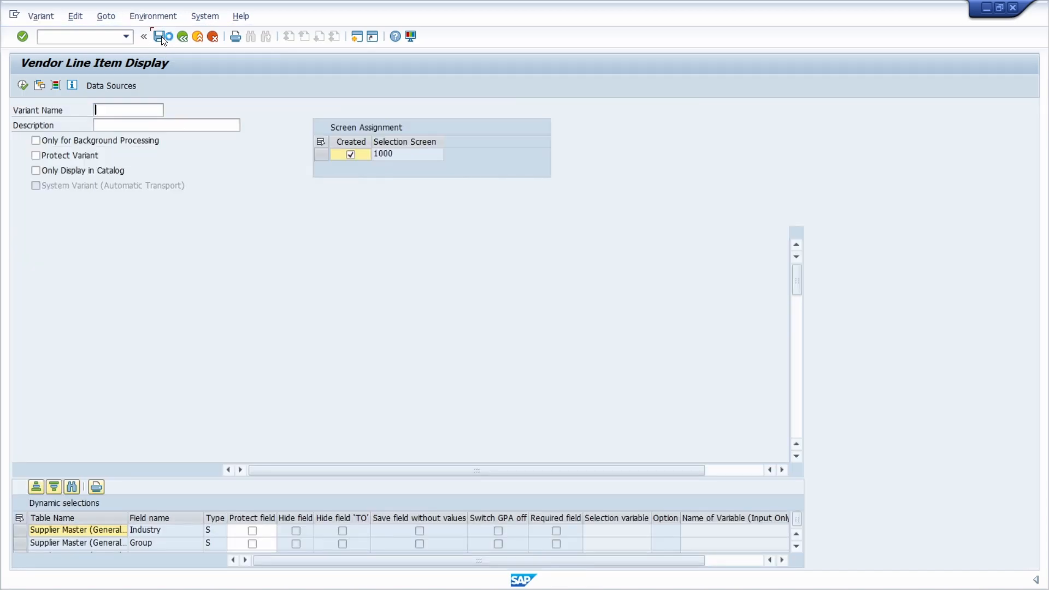
Step: Save the selections as variant ERP_UP with the description Demo, overwriting the existing variant
click(139, 106)
text(ERP_UP)
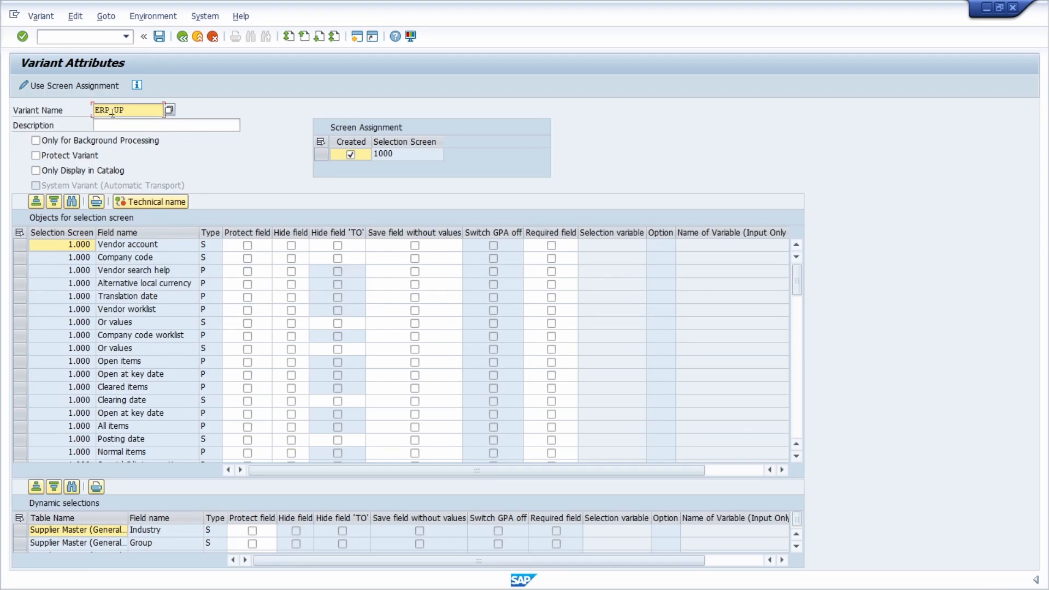
double_click(139, 110)
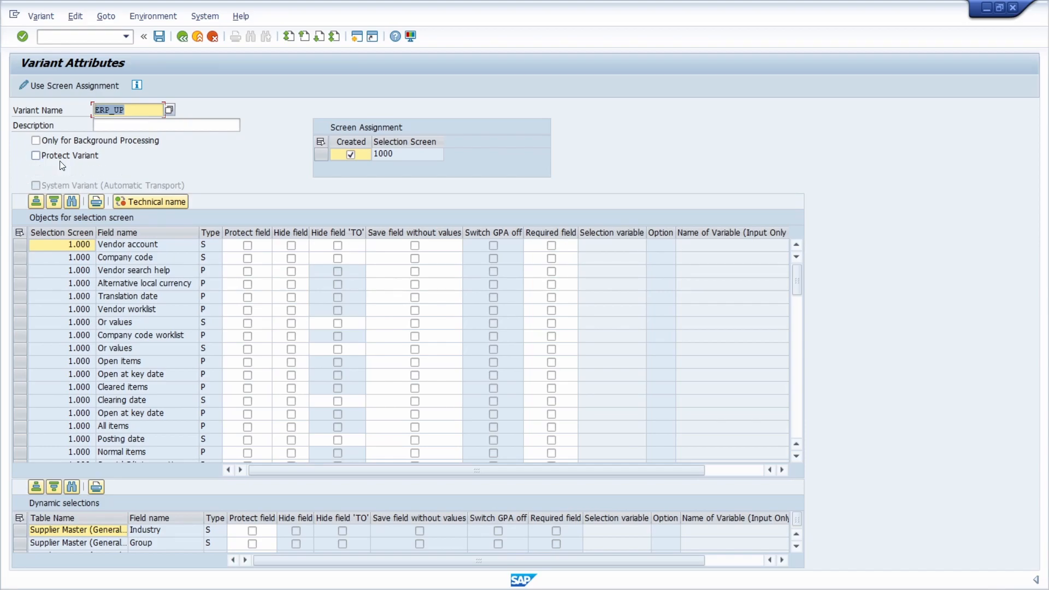
click(131, 125)
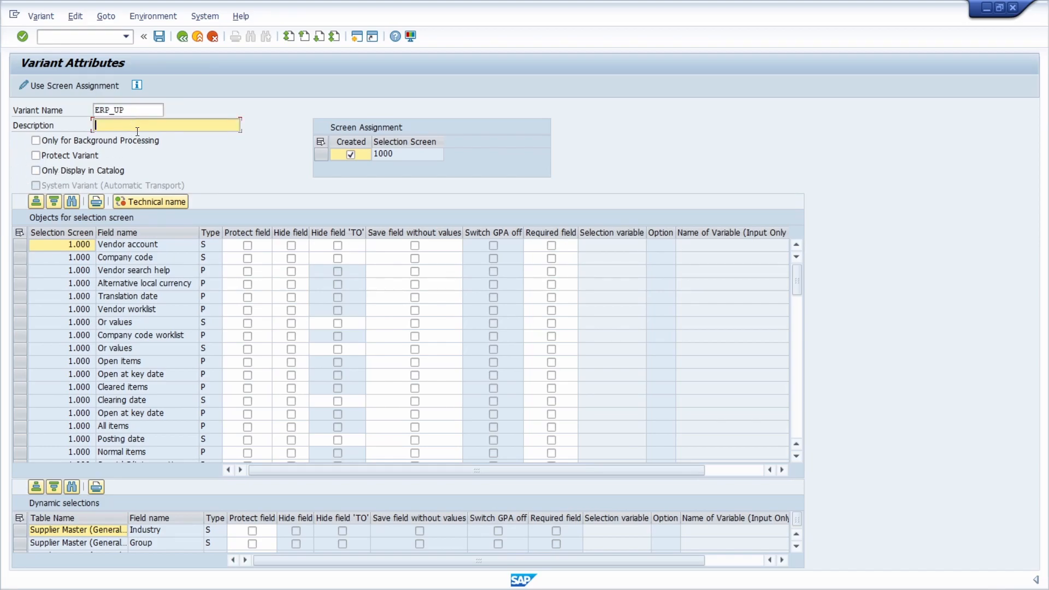
click(135, 125)
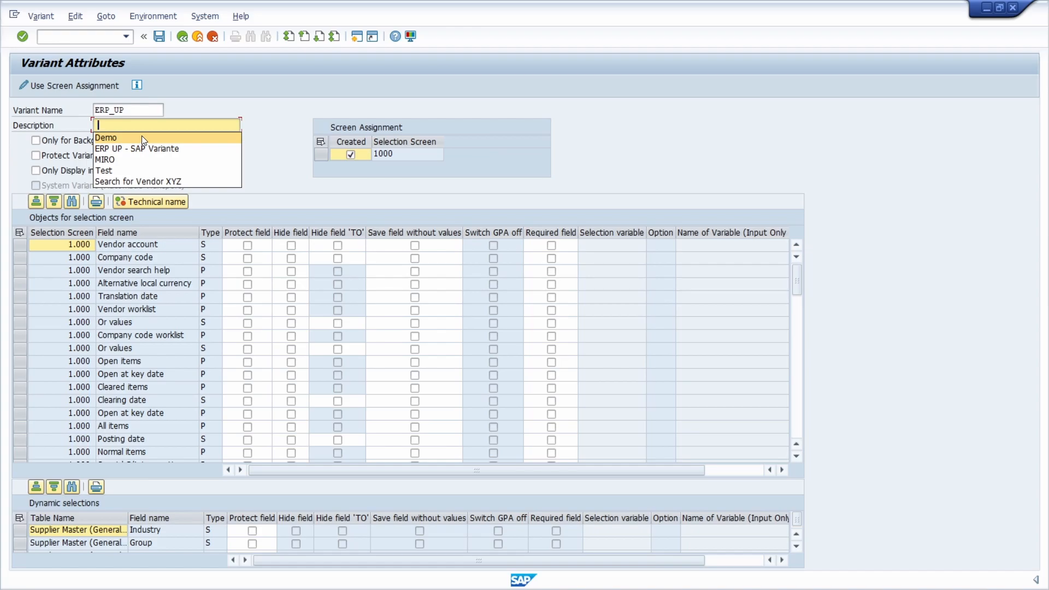
click(142, 137)
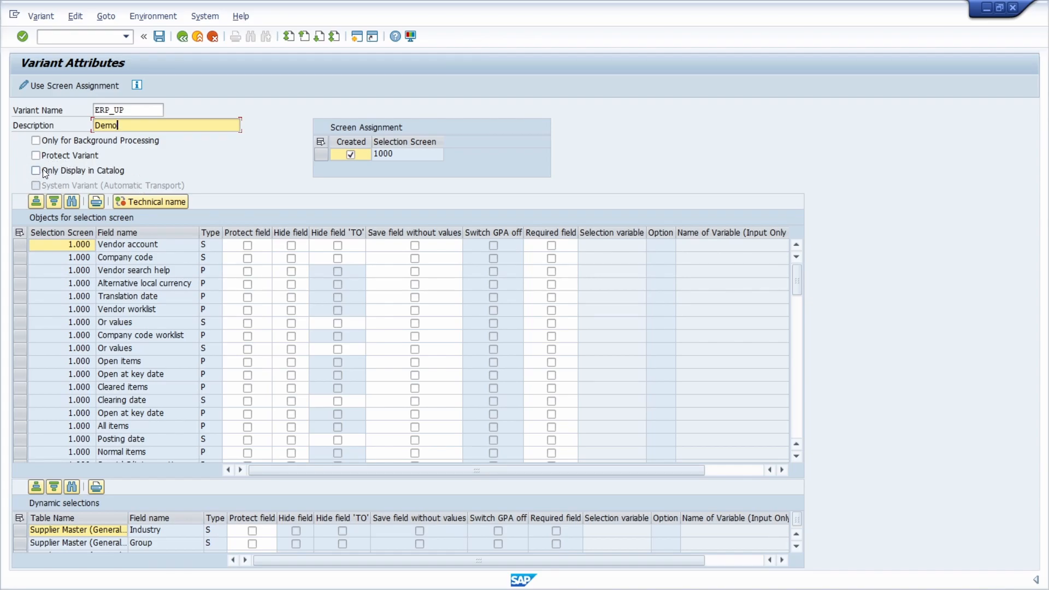
click(160, 37)
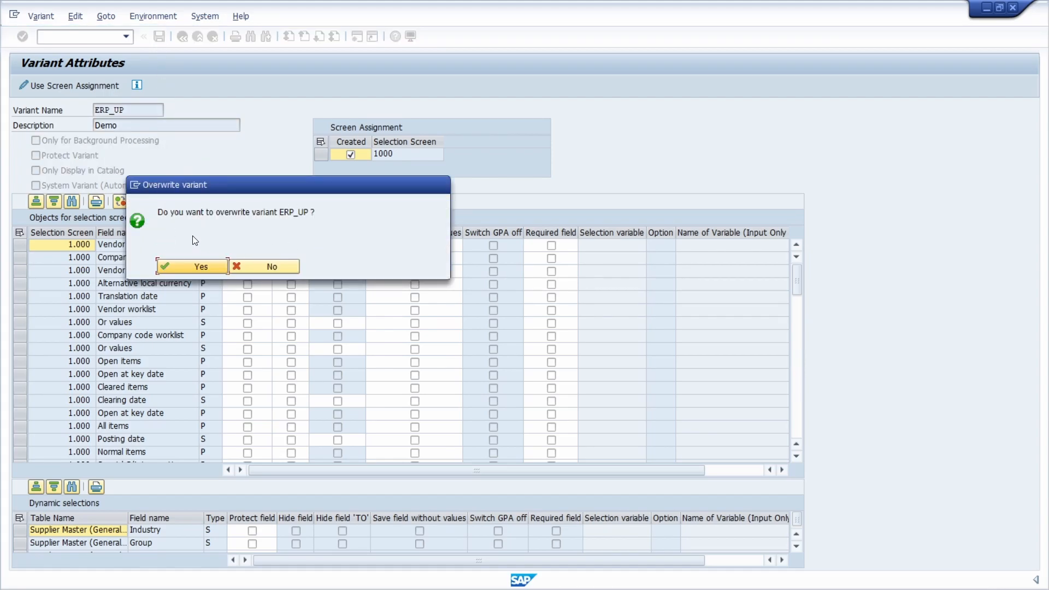
click(186, 268)
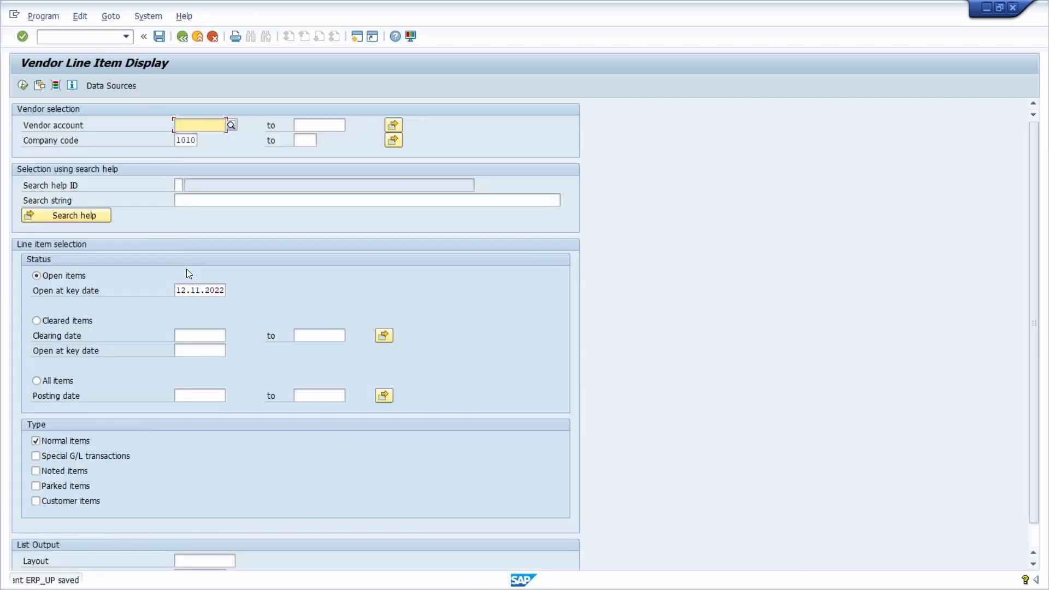
Step: Look for variant ERP_UP in the report's variant directory and close the directory
click(38, 86)
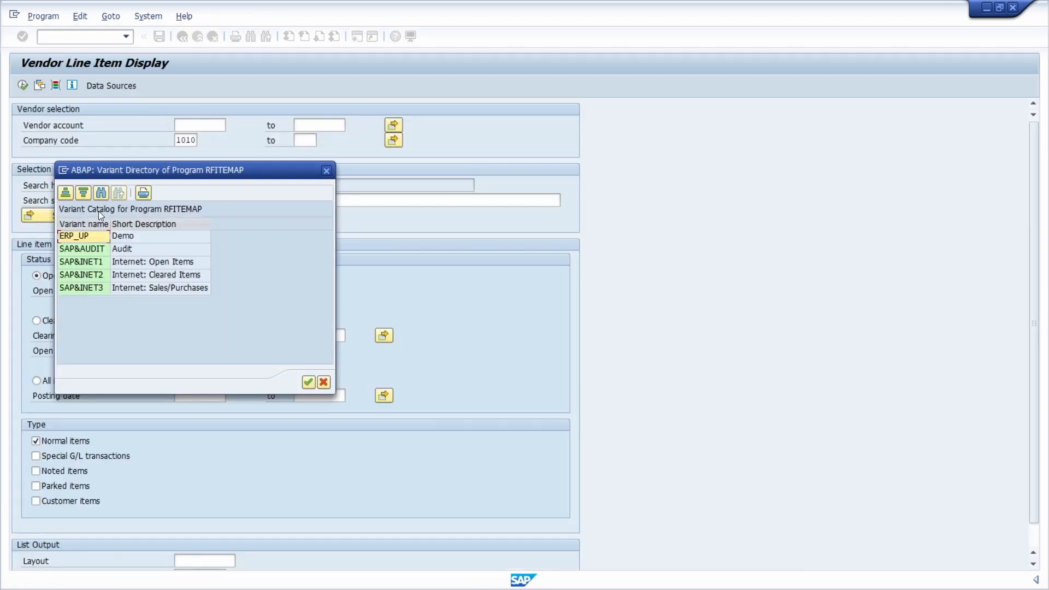
click(185, 237)
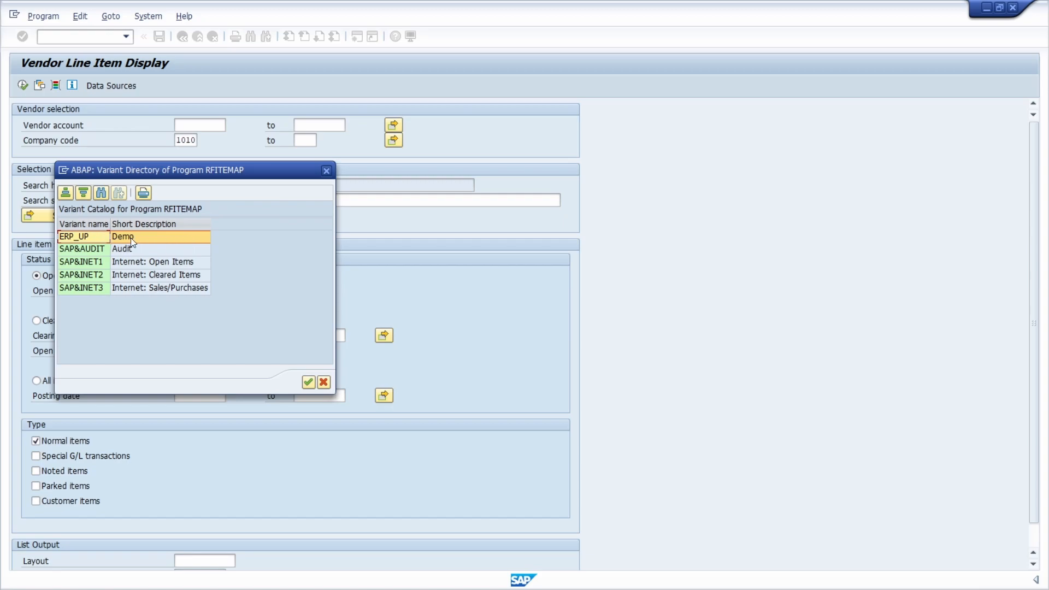
click(326, 171)
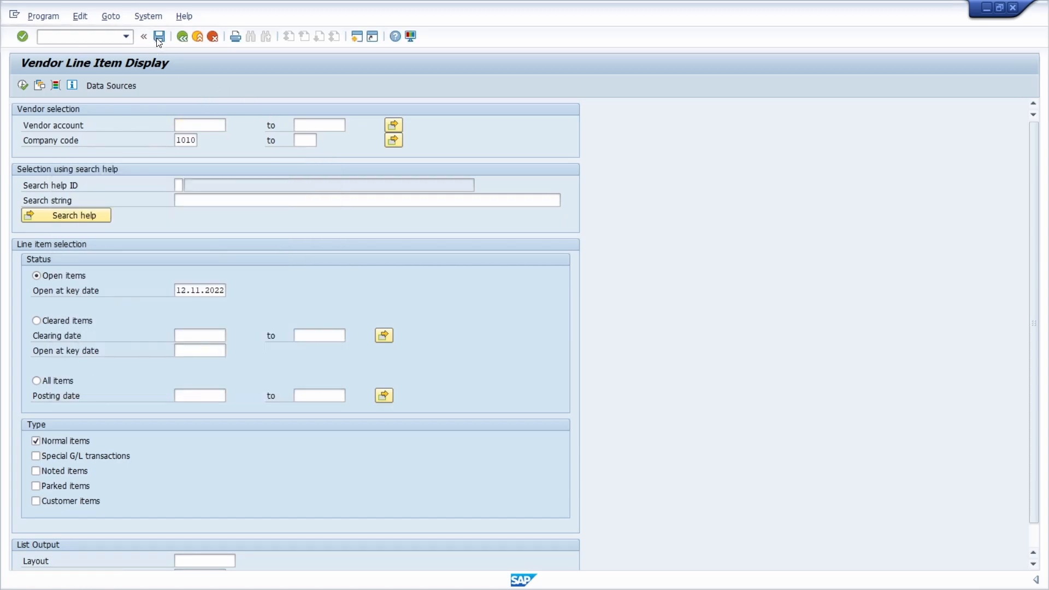
Step: Start saving the selections as a variant again, check the existing variants offered for the variant name, and close the list
click(158, 37)
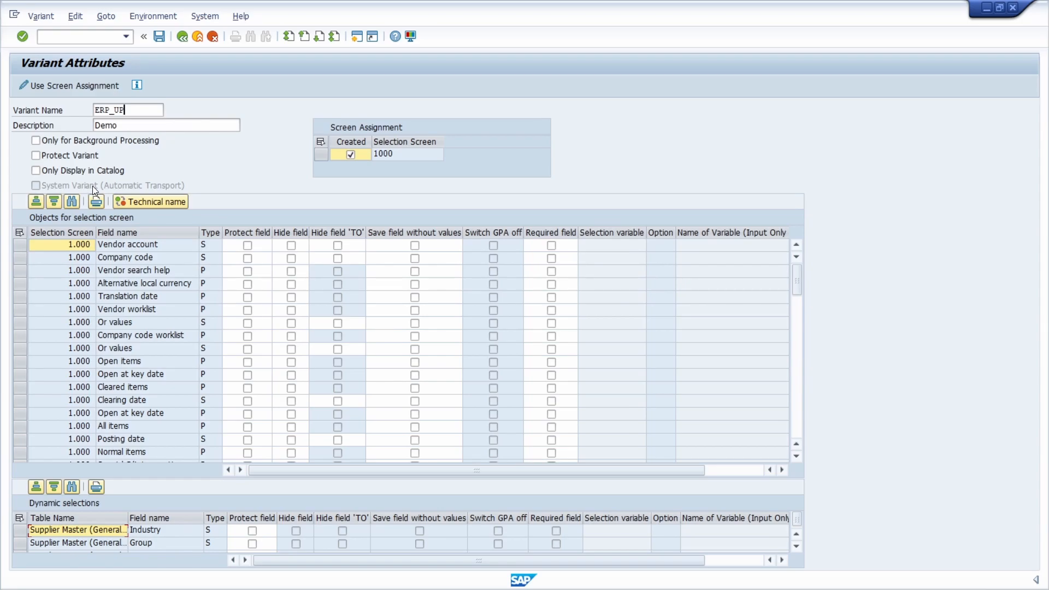
click(153, 109)
click(169, 111)
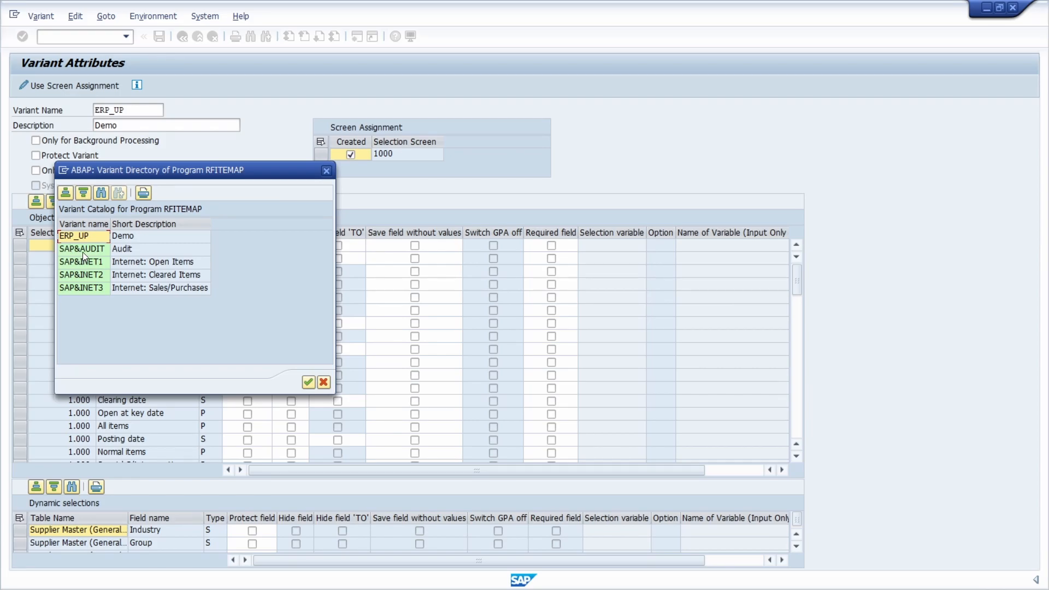
click(79, 251)
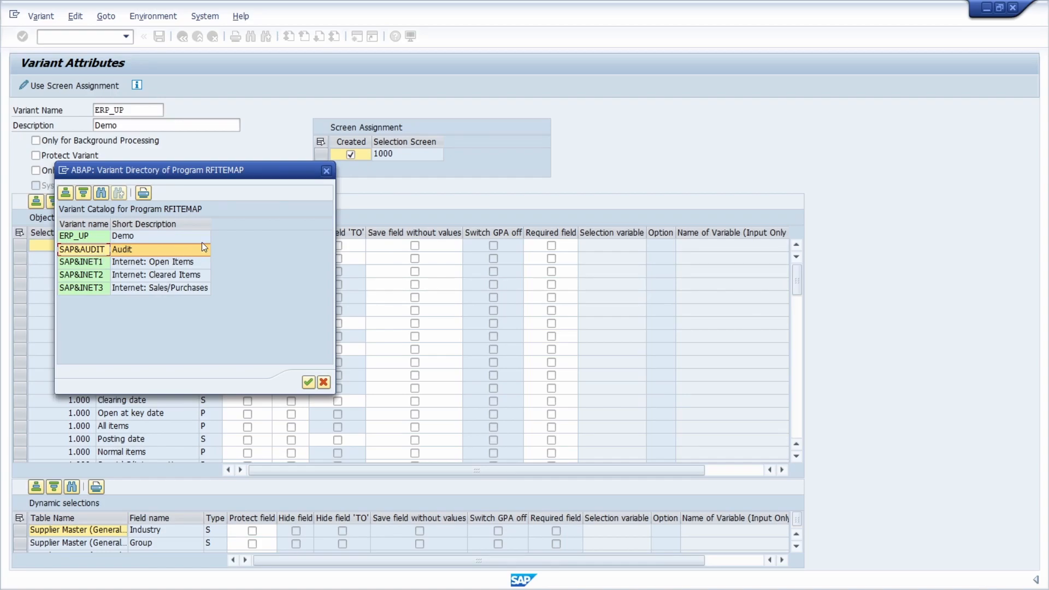
click(326, 171)
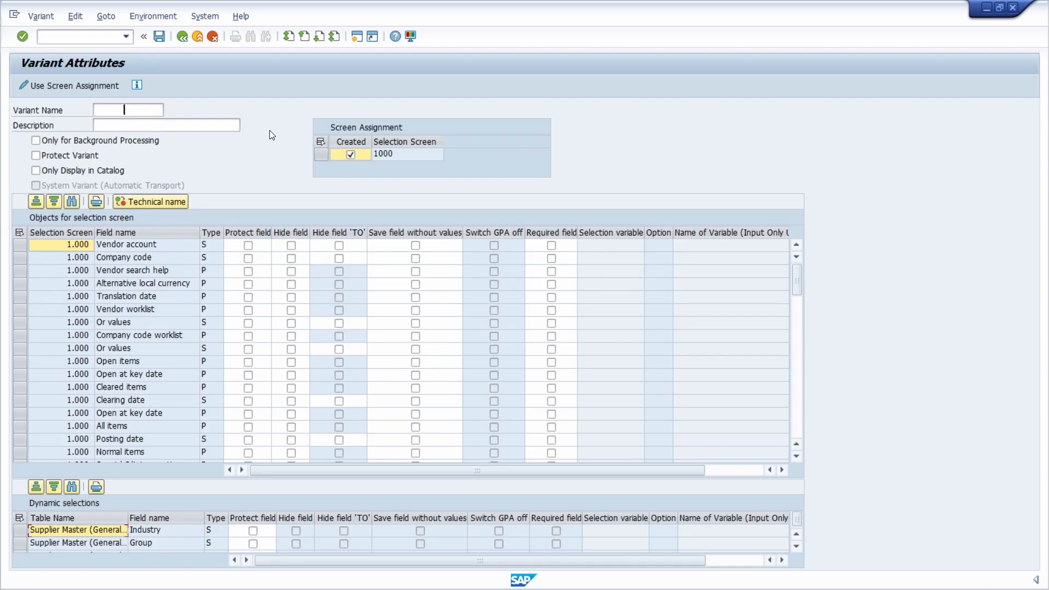
Step: Show the technical names of the fields listed under the objects for selection screen 1000
click(388, 155)
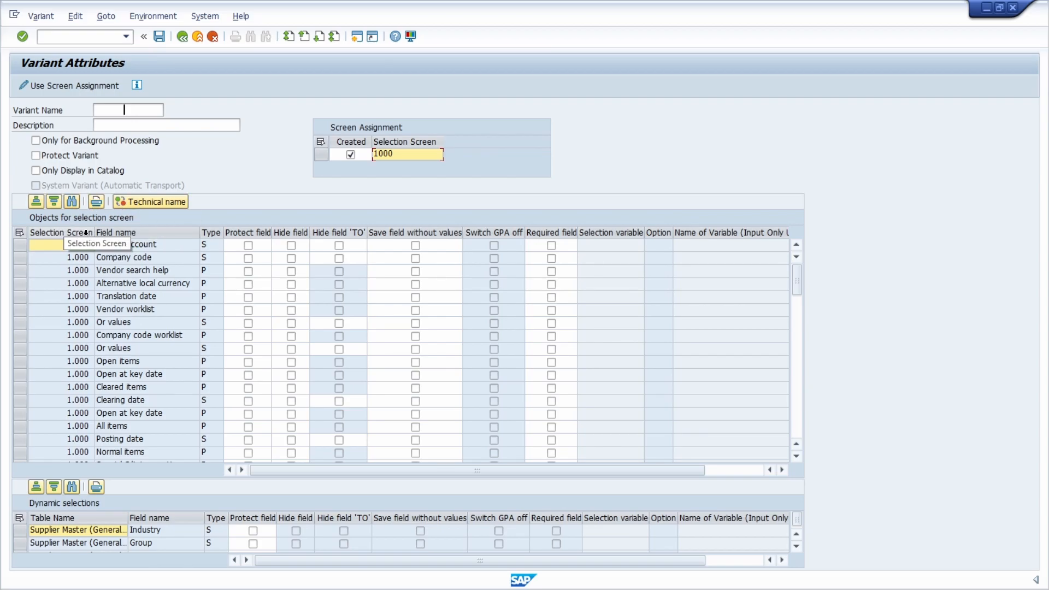
click(125, 233)
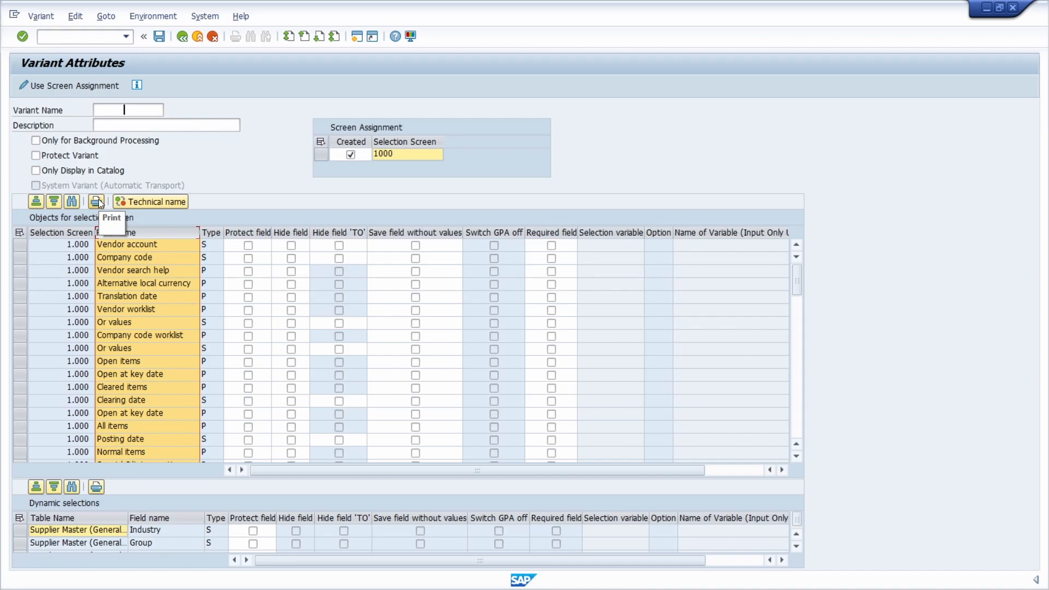
click(130, 202)
click(225, 233)
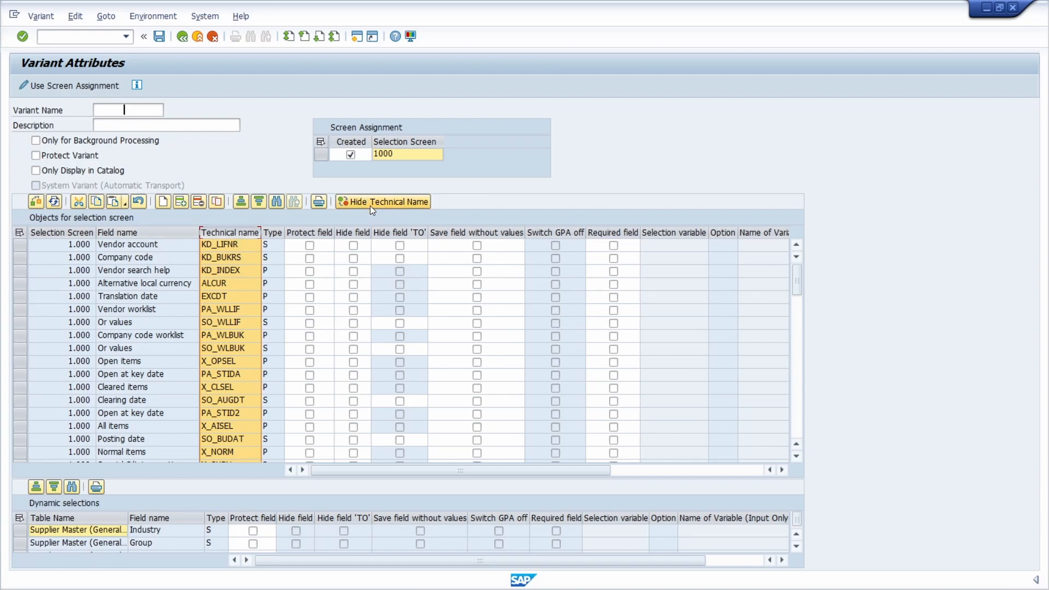
Step: Examine the field types S and P and compare which of them allow the Hide field 'TO' option
click(276, 233)
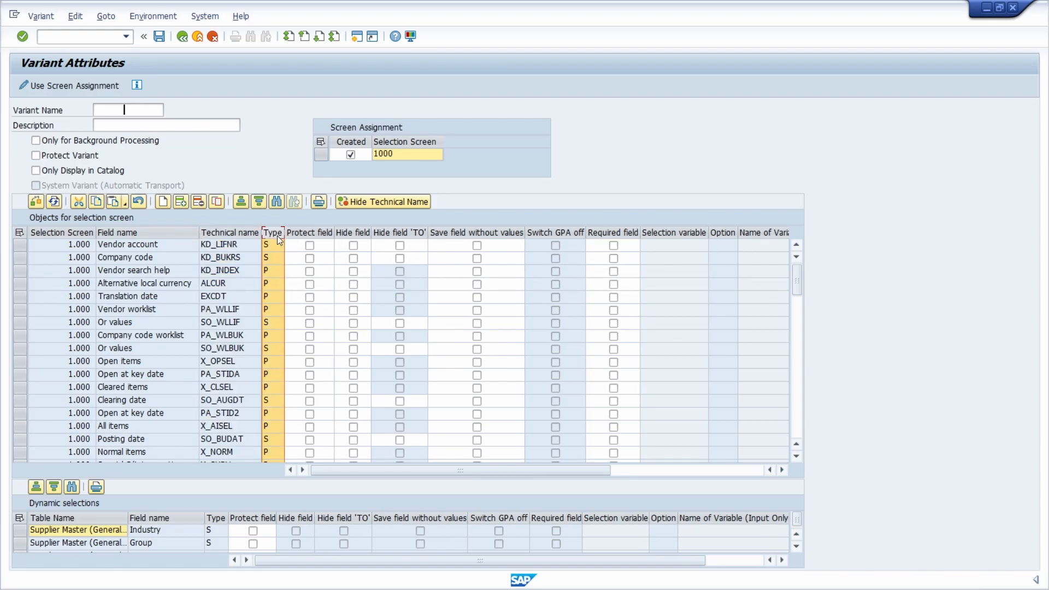
click(273, 247)
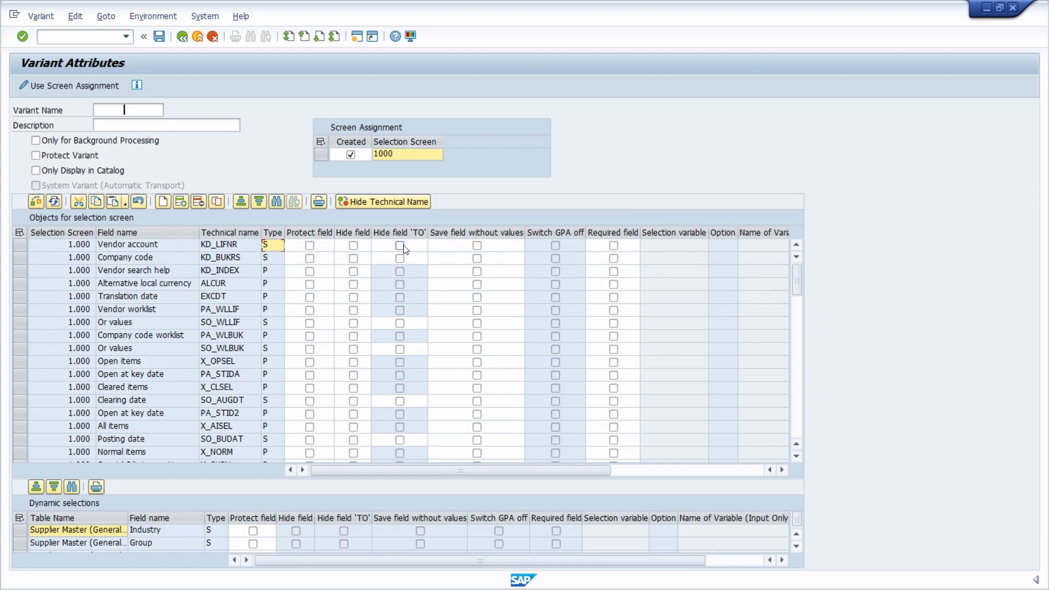
click(410, 271)
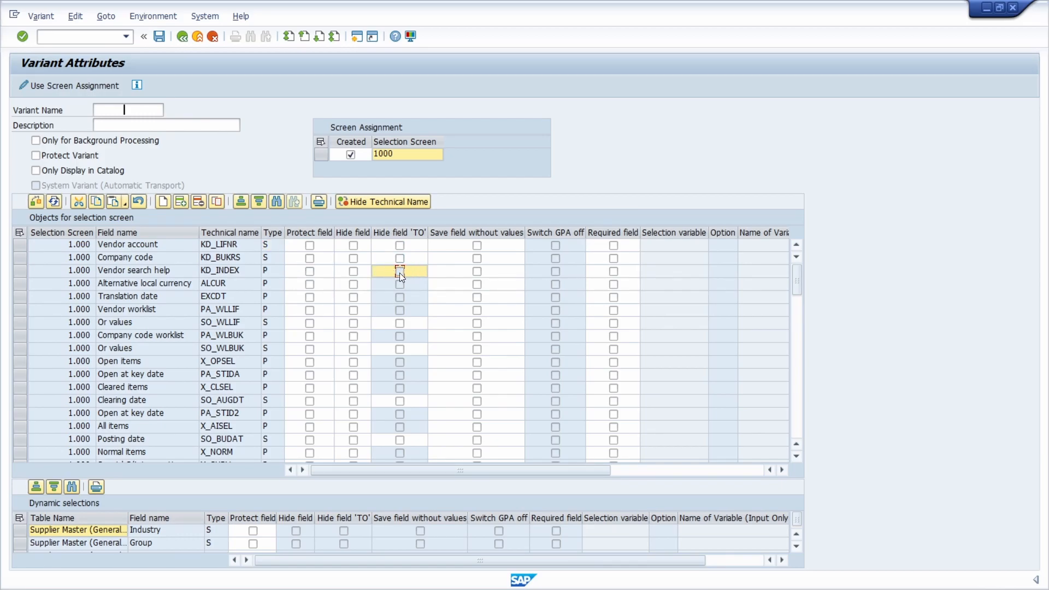
click(273, 272)
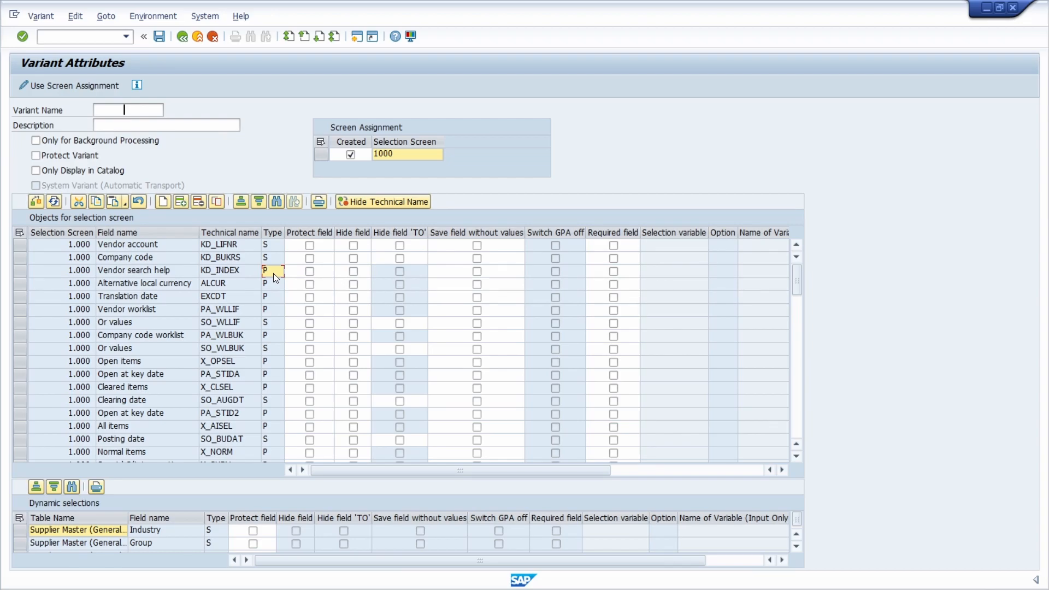
Step: Enable Save field without values for the Vendor account field and disable it again
click(447, 234)
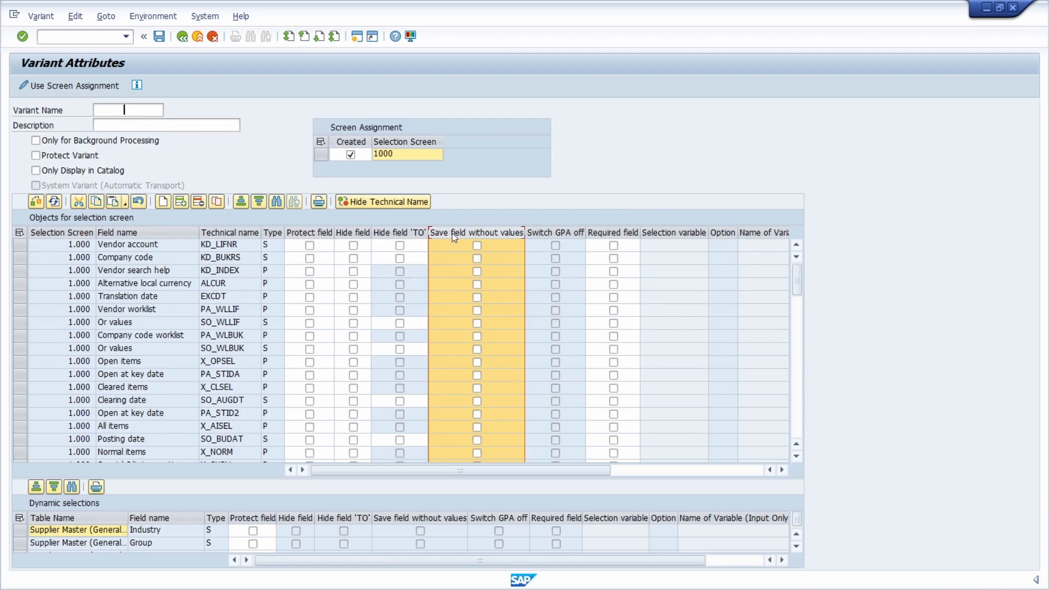
click(477, 247)
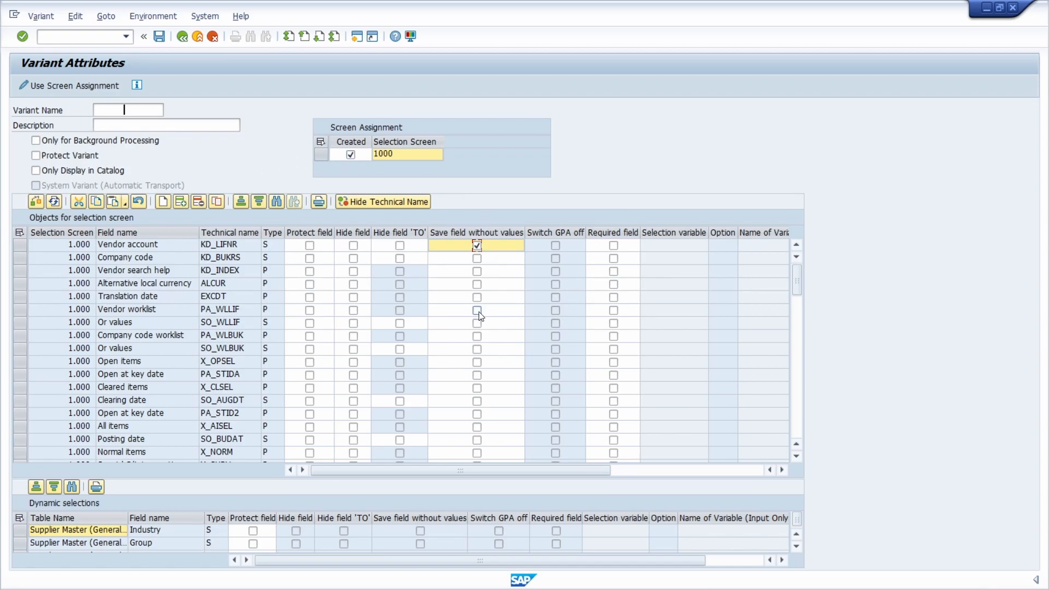
click(476, 245)
Step: Examine the remaining field attributes, from Switch GPA off to the selection variable and name of variable
click(561, 234)
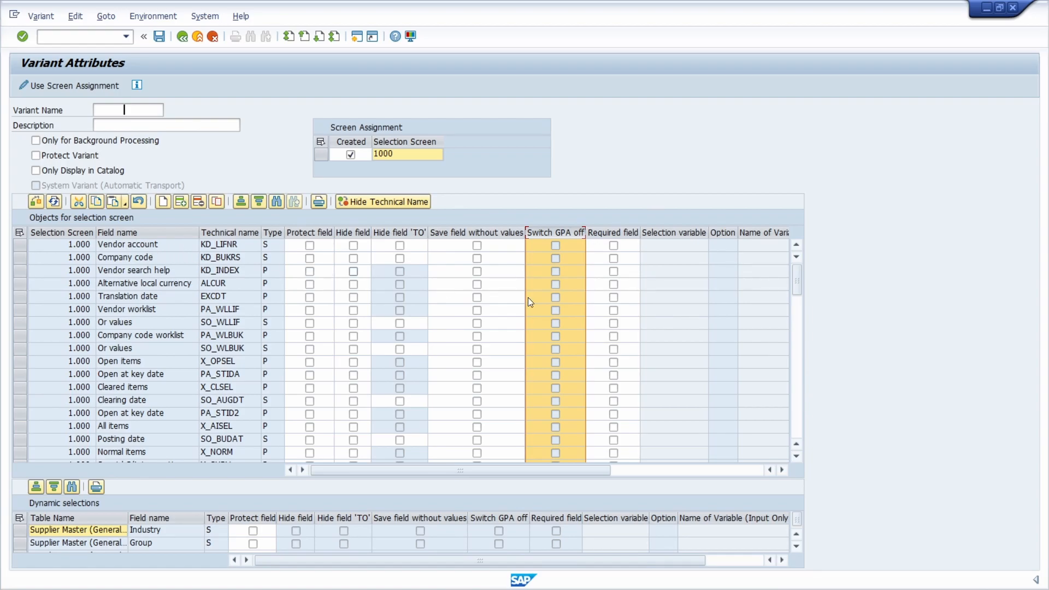
drag(590, 469, 654, 471)
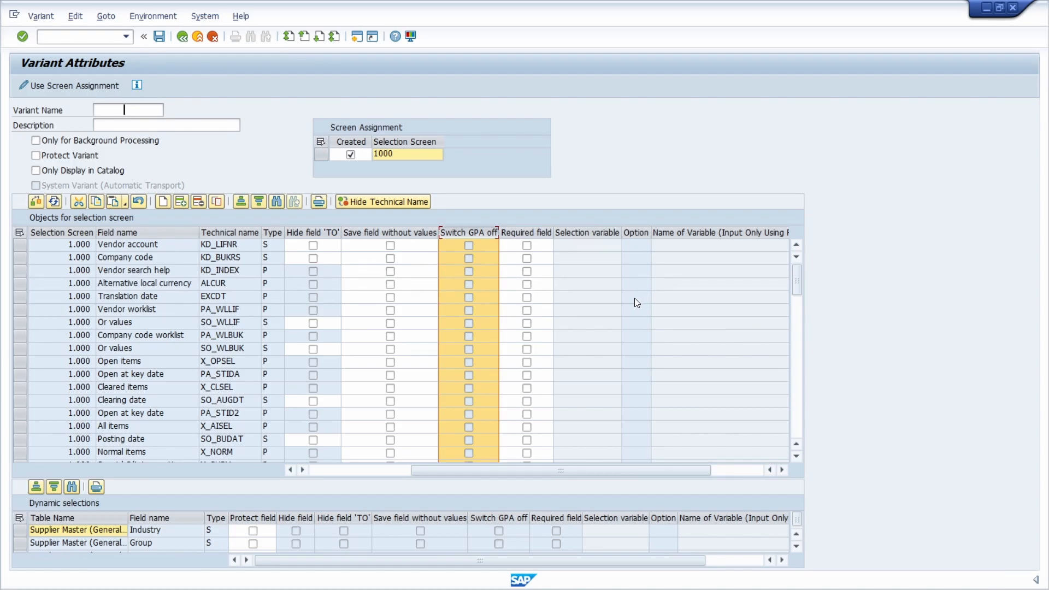
click(694, 297)
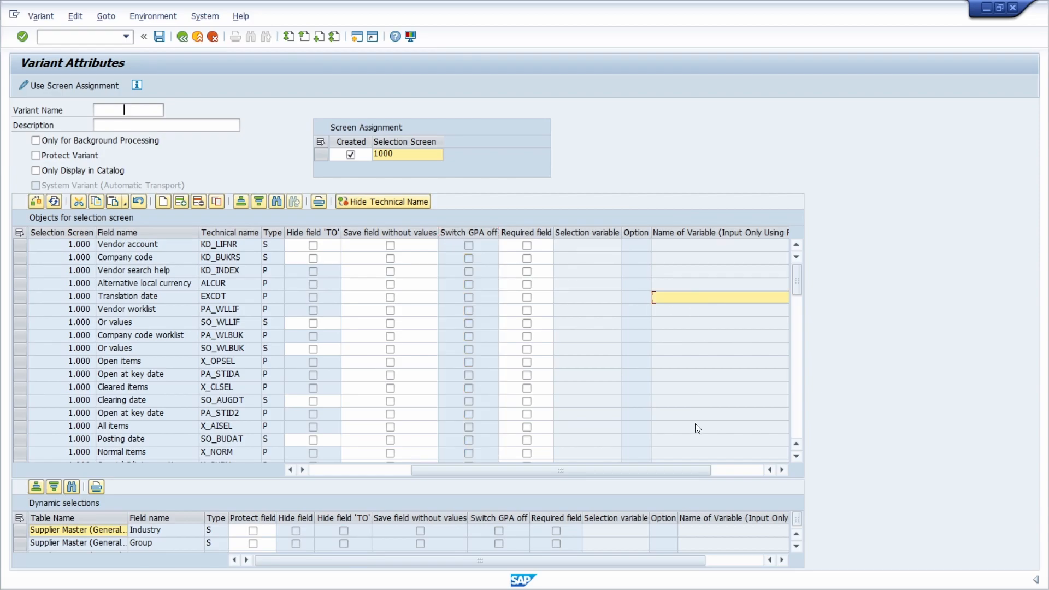
drag(664, 471, 727, 470)
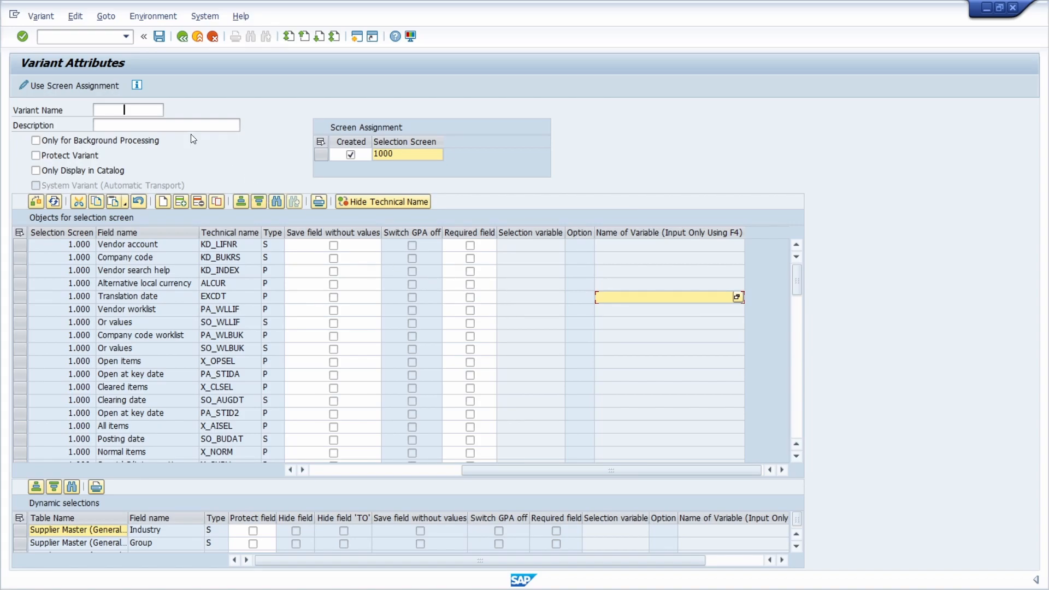
Step: Enter ERP_UP as the variant name and Demo as its description
click(149, 111)
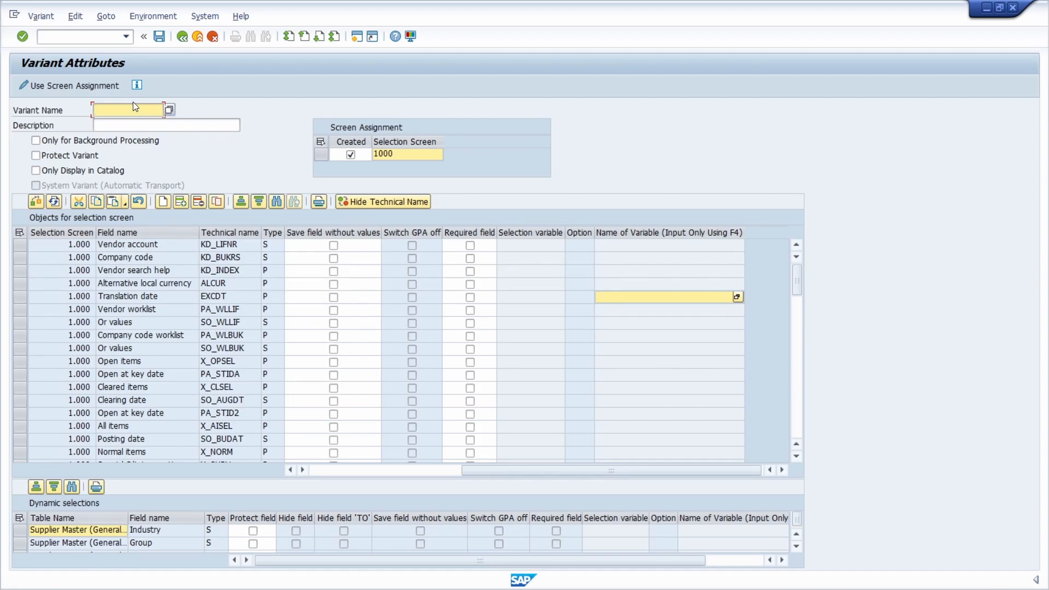
click(126, 112)
click(122, 122)
click(120, 123)
click(119, 123)
click(121, 138)
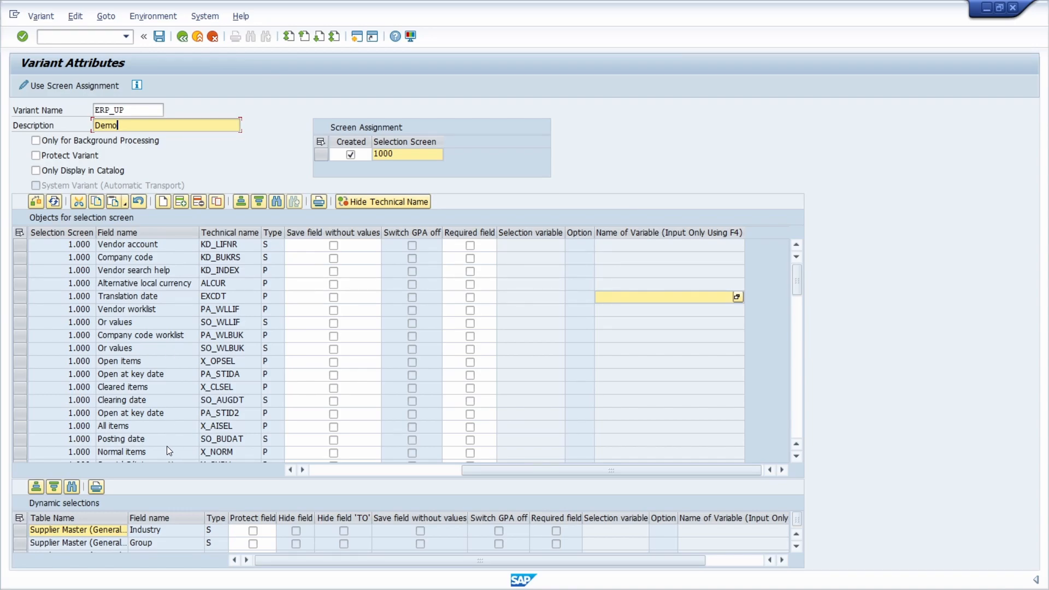
Step: Set the selection variable of the Posting date field to D: Dynamic Date Calculation (Local Date)
click(24, 439)
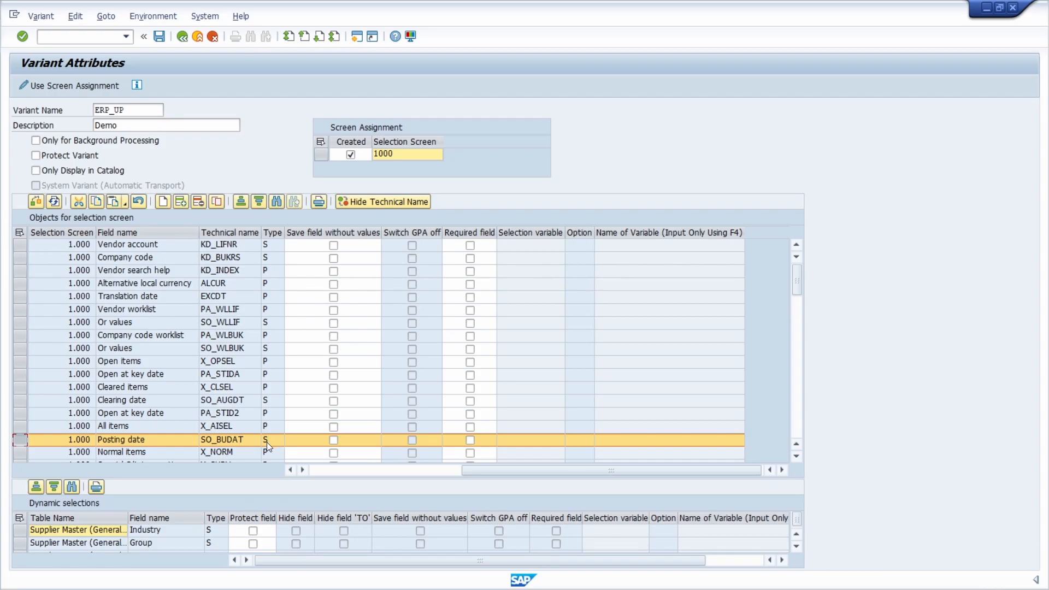
click(533, 441)
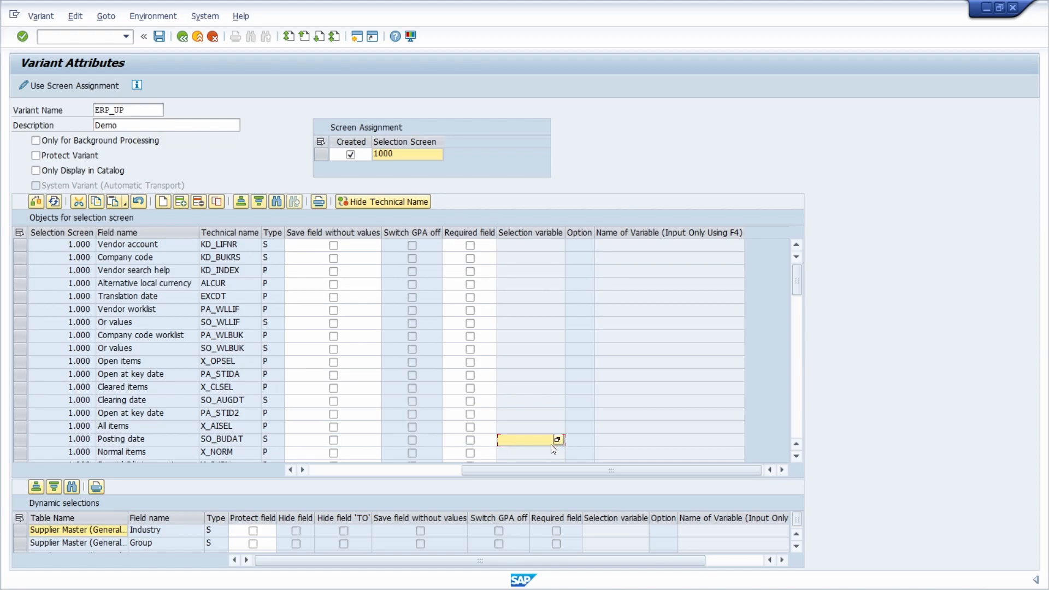
click(558, 440)
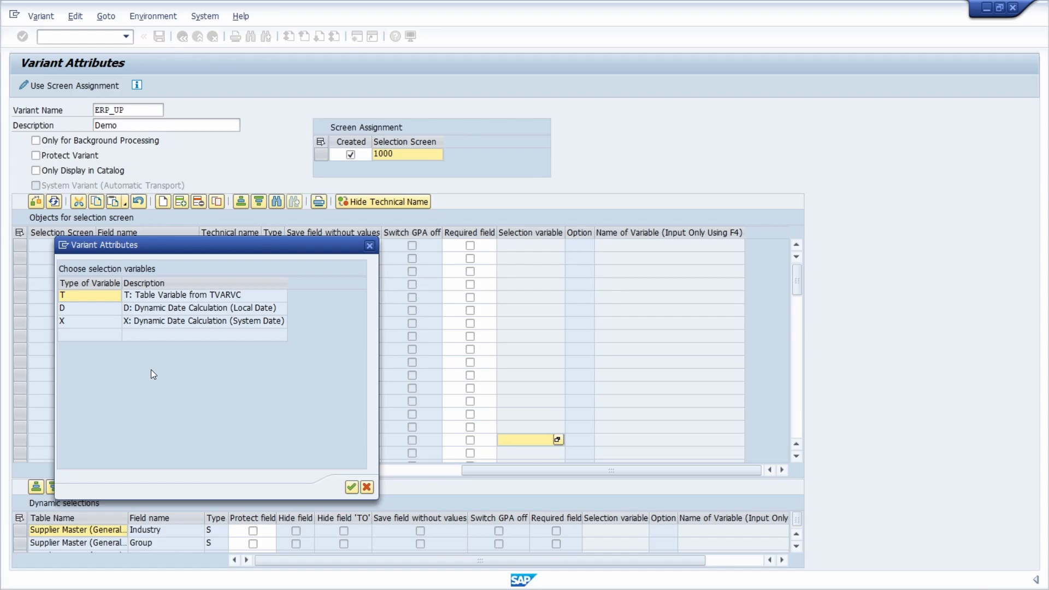
click(91, 308)
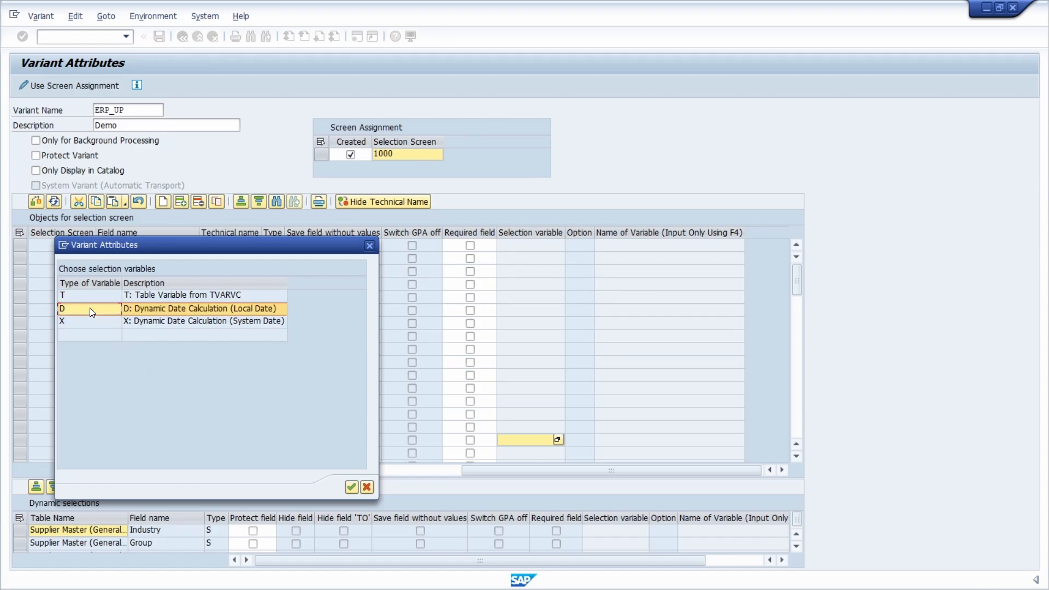
click(94, 324)
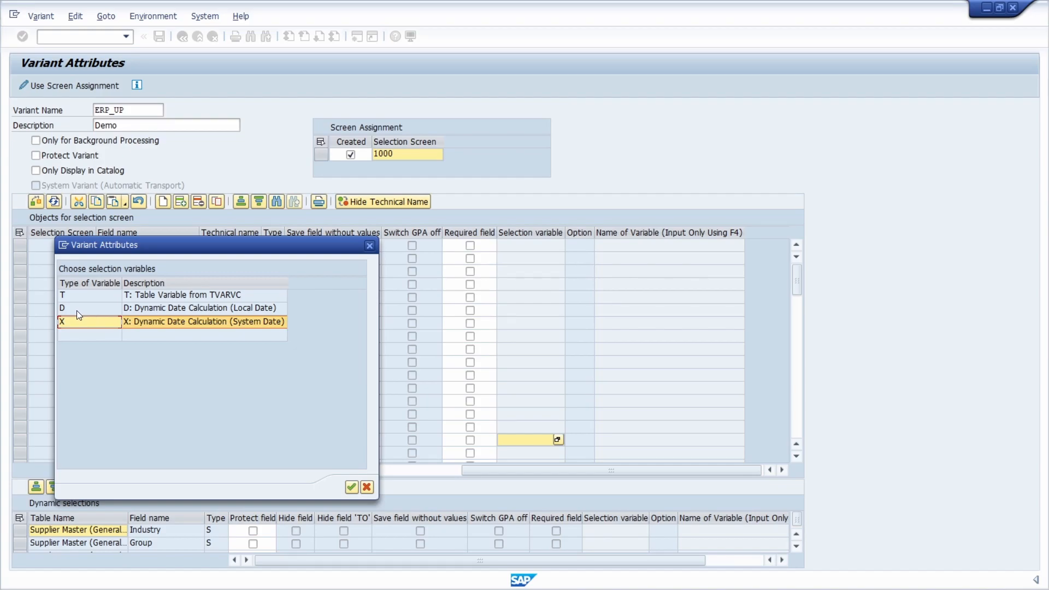
double_click(77, 310)
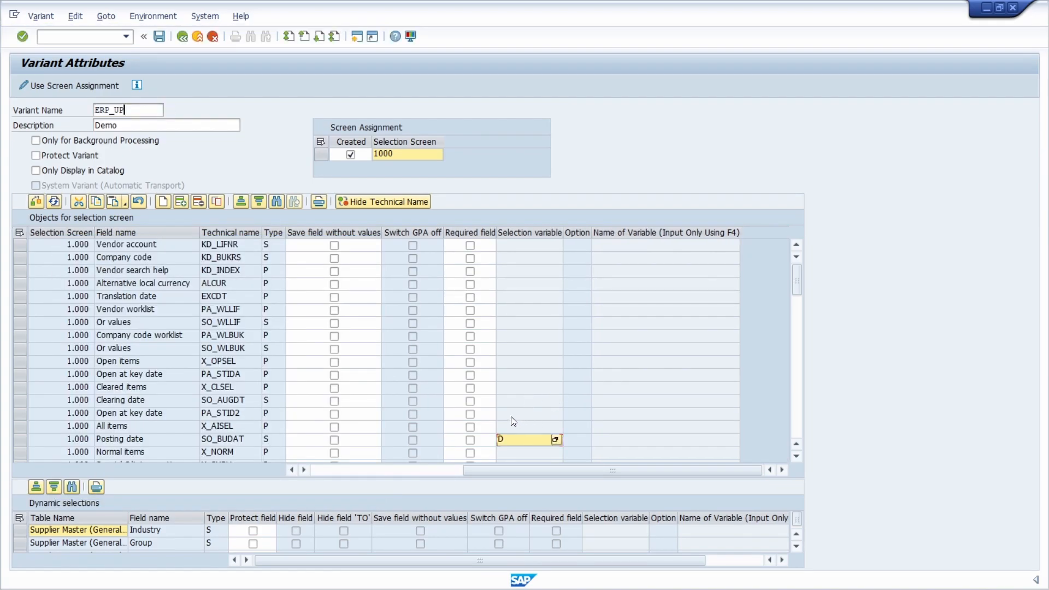
Step: Open the selection variables for the Posting date field's variable name and review the comparison options offered for Current Date
click(628, 444)
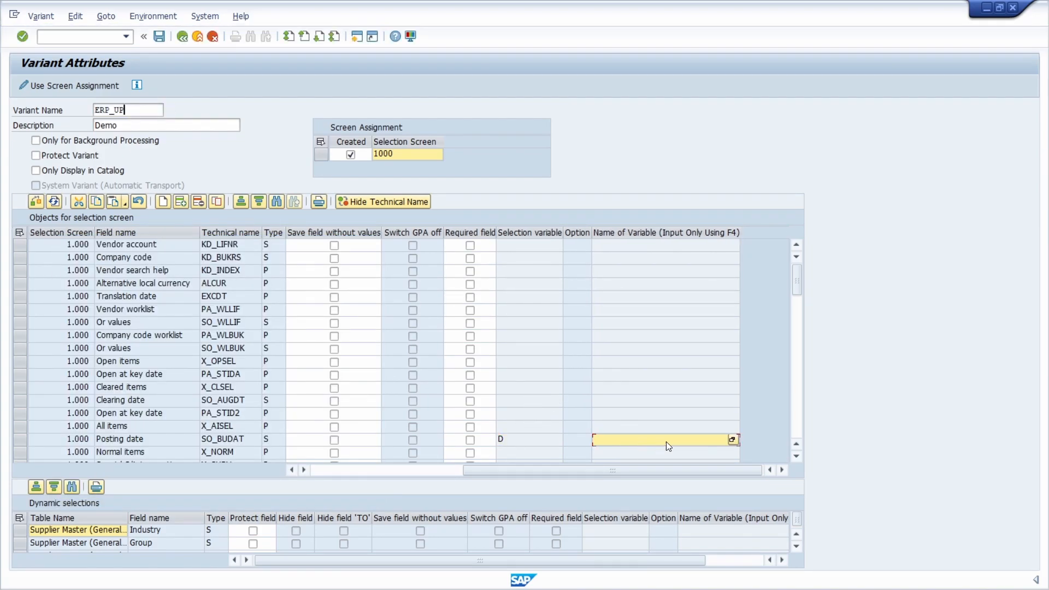
click(732, 440)
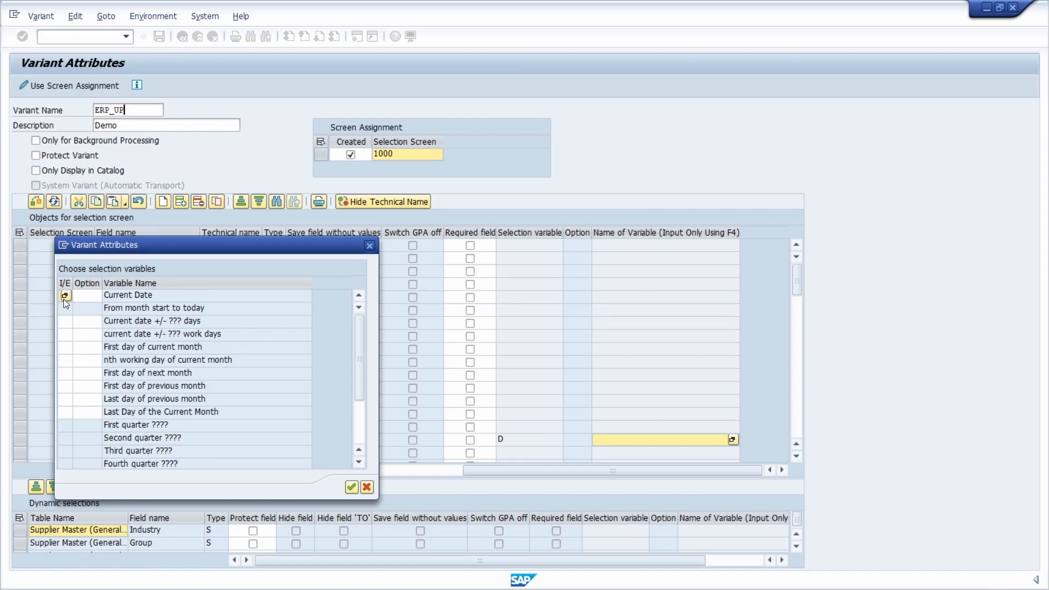
click(83, 283)
click(87, 295)
click(94, 296)
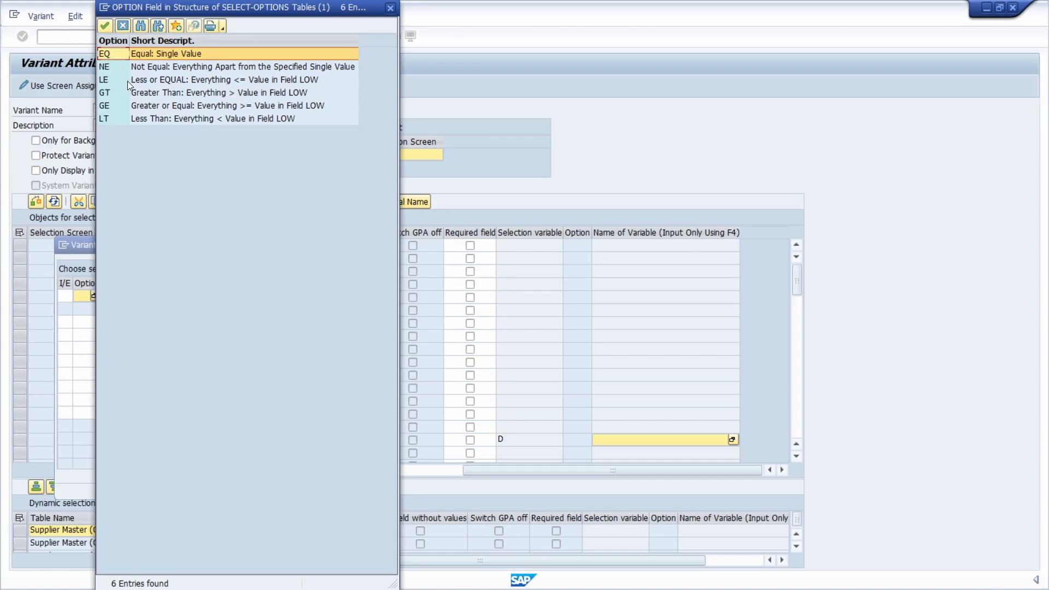
click(390, 9)
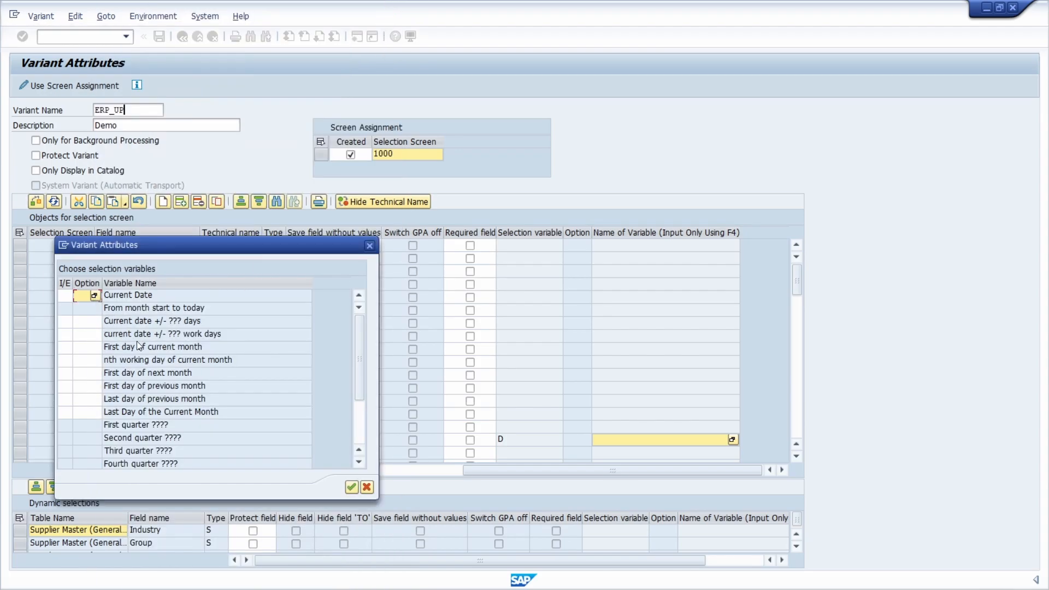
click(130, 294)
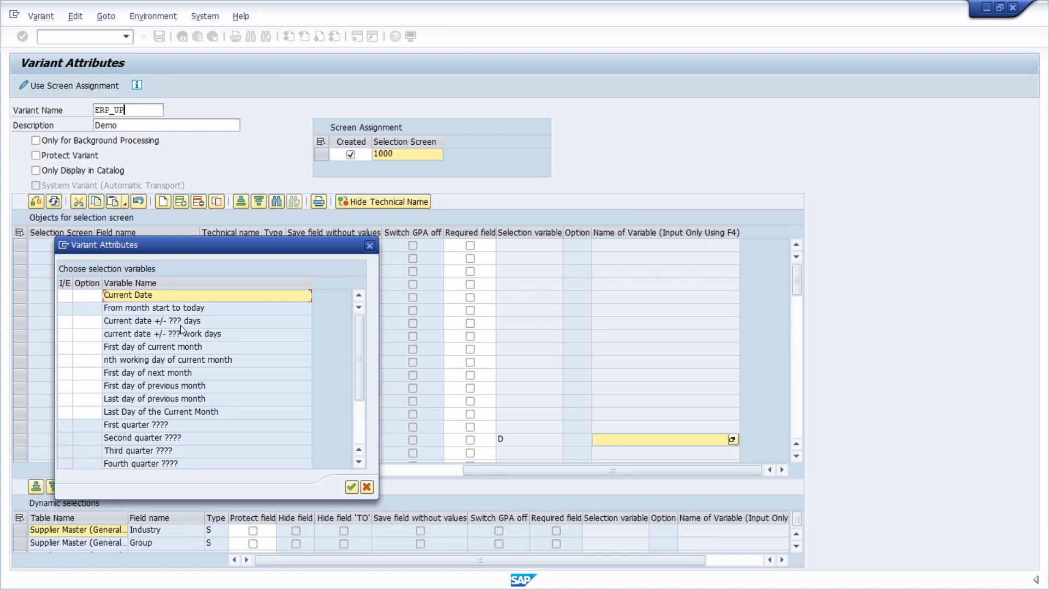
Step: Set the Current date +/- ??? days variable to select specified values (I) with the option EQ, Equal: Single Value
click(68, 322)
click(68, 322)
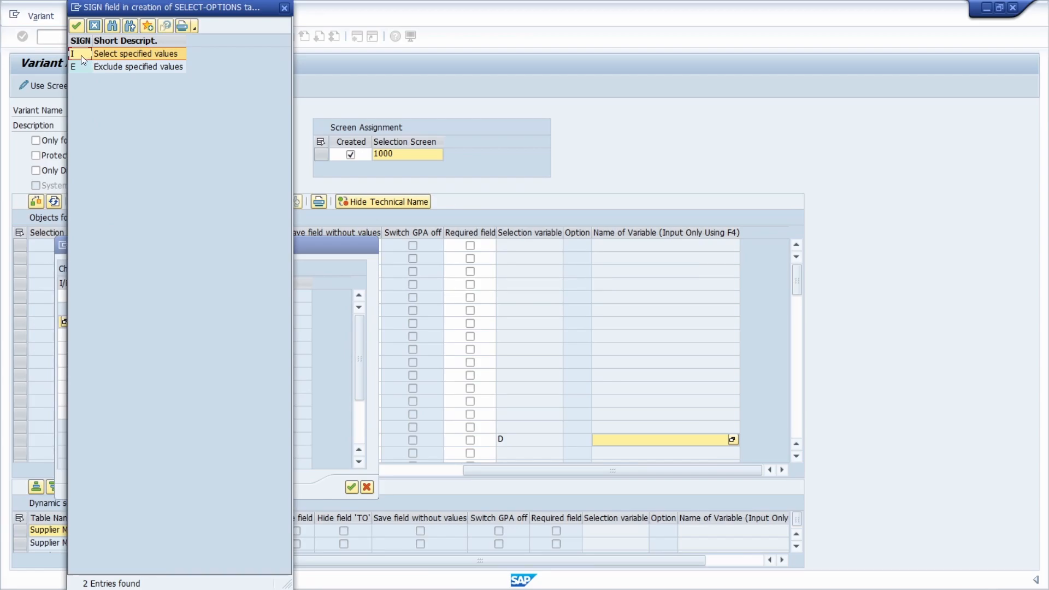
click(81, 55)
click(85, 323)
click(94, 322)
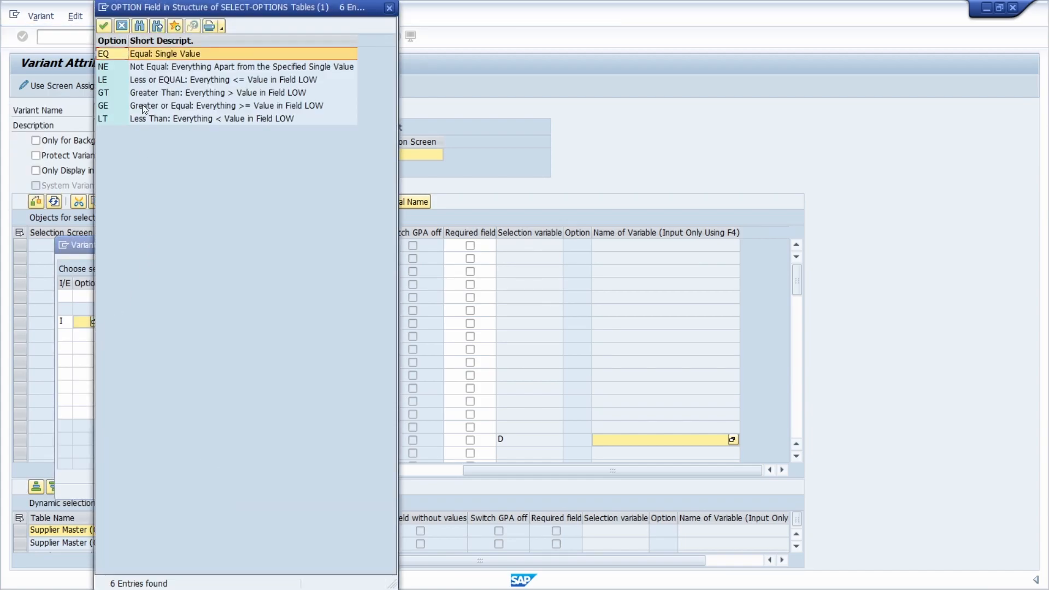
double_click(122, 52)
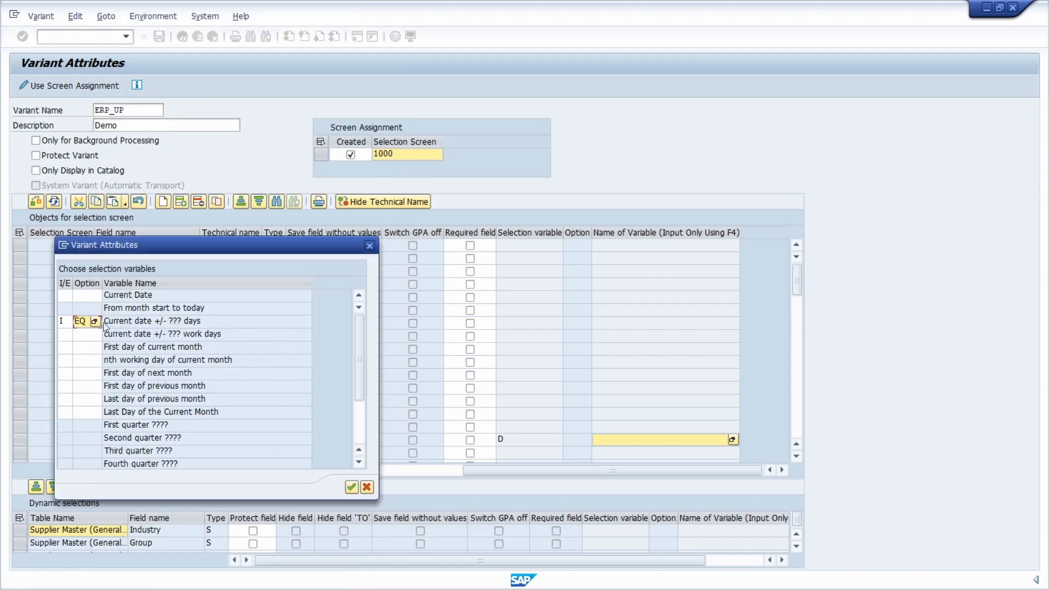
Step: Choose Current date +/- ??? days as the Posting date variable with a value of -365 days
click(139, 321)
double_click(143, 322)
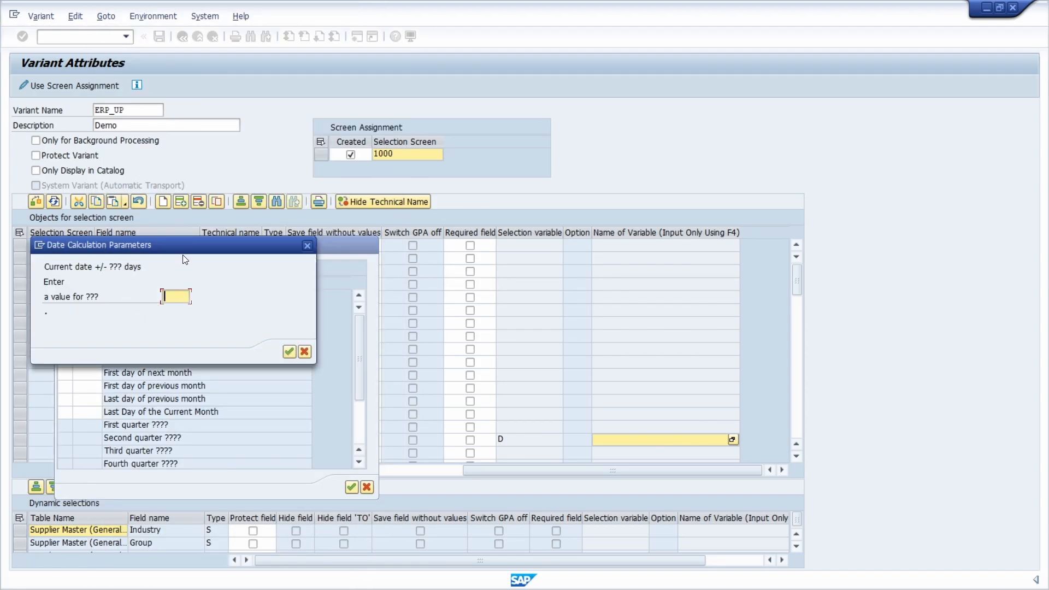
drag(195, 340, 203, 347)
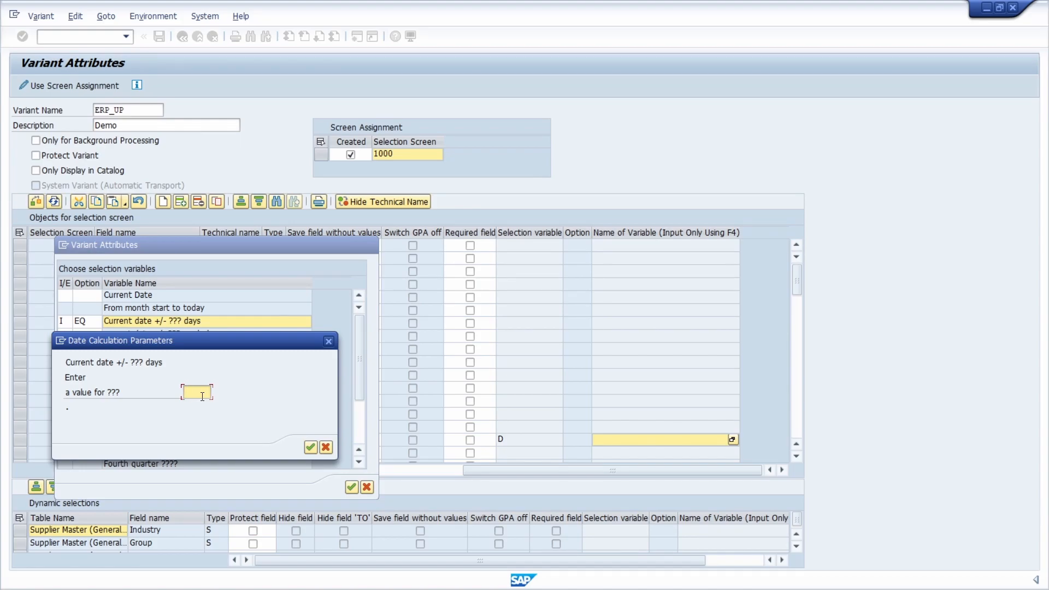
text(-3)
click(197, 405)
click(310, 448)
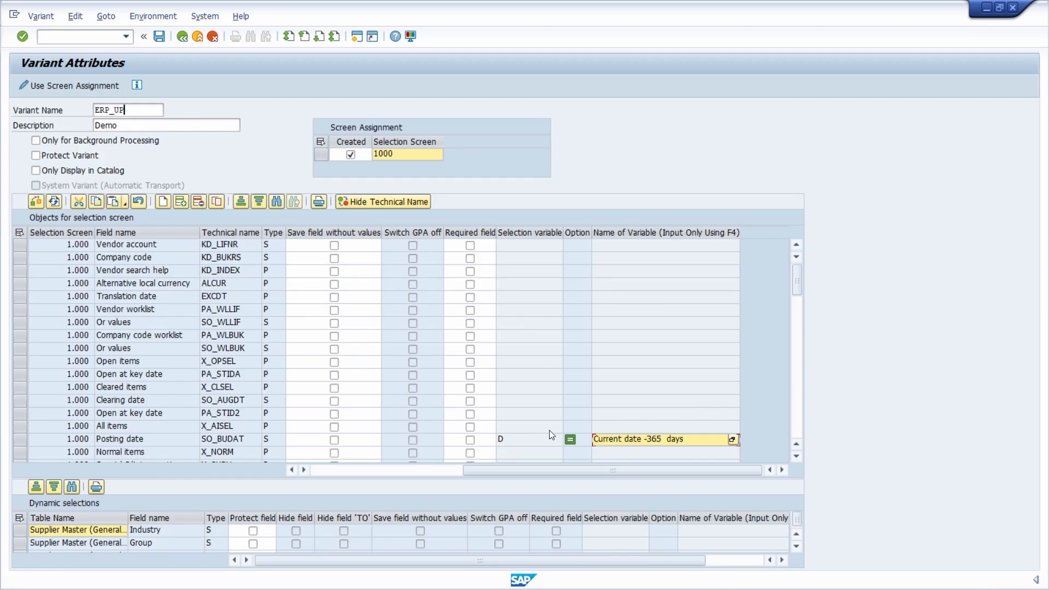
Step: Save variant ERP_UP, overwriting the existing version, and load it into the Vendor Line Item Display selection screen
click(159, 37)
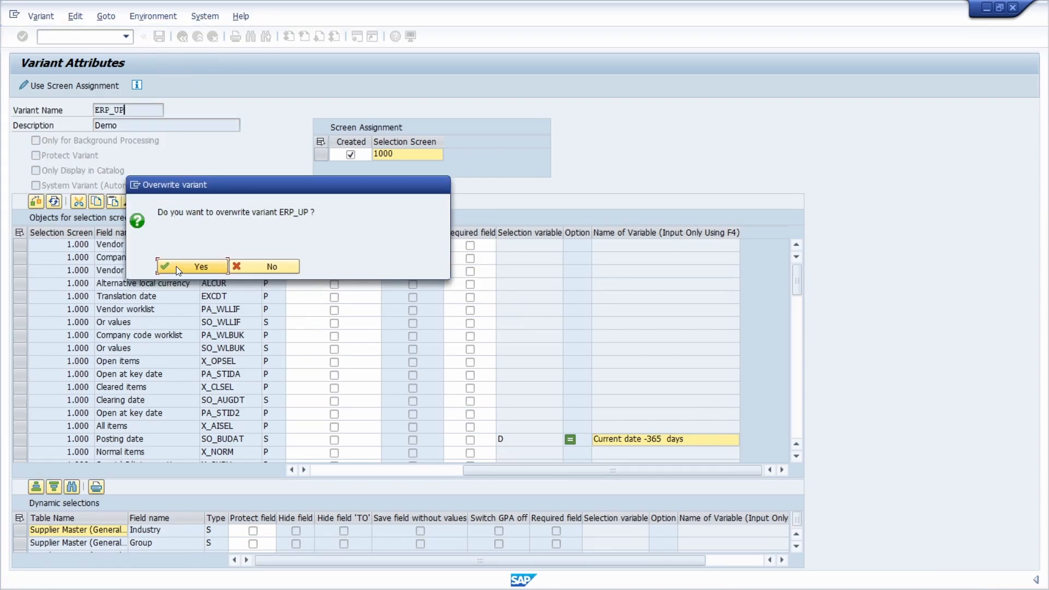
click(176, 266)
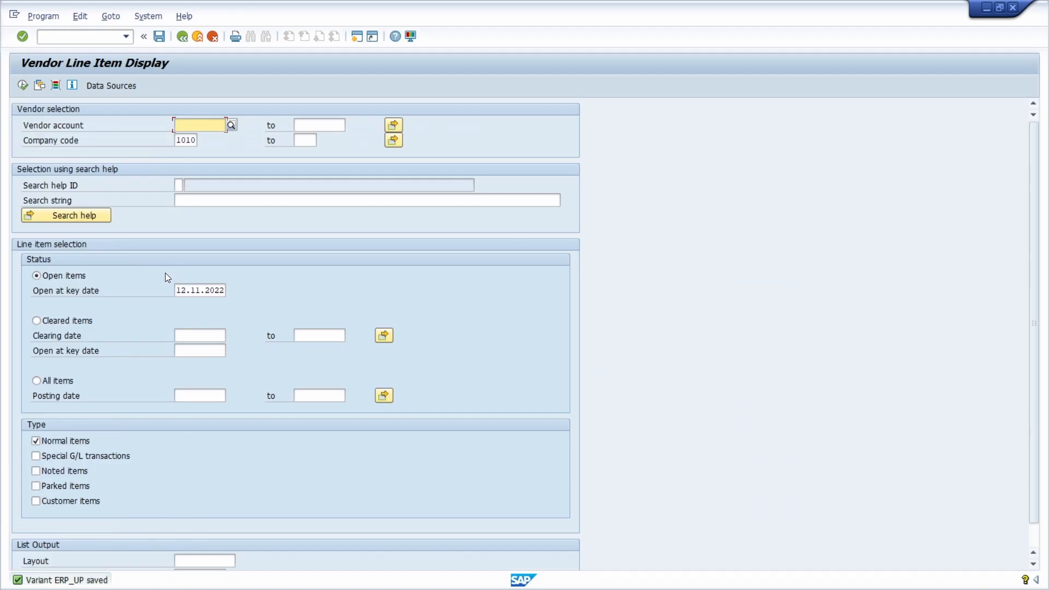
click(40, 86)
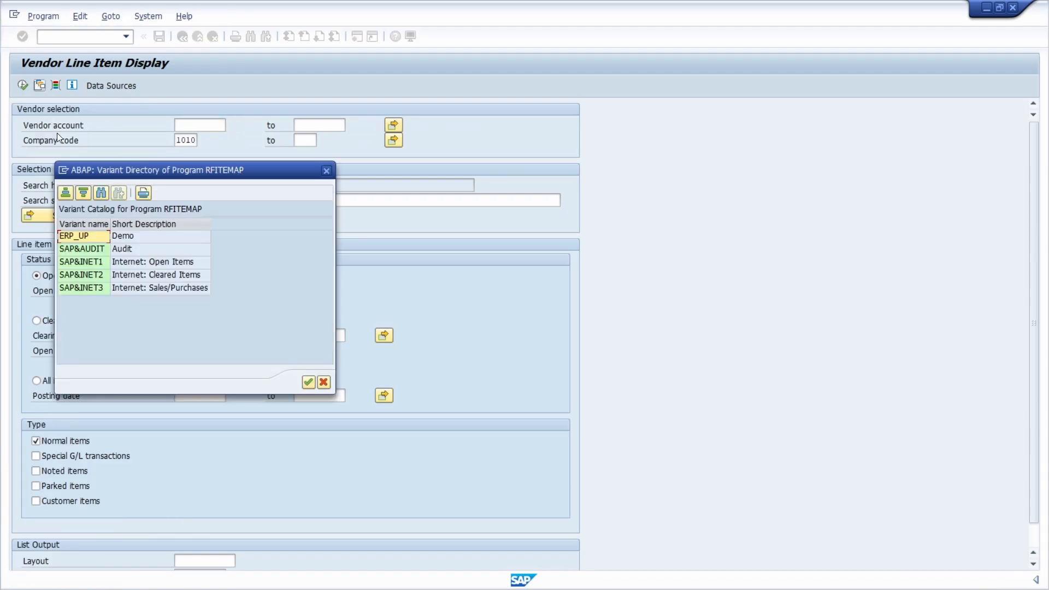
double_click(80, 235)
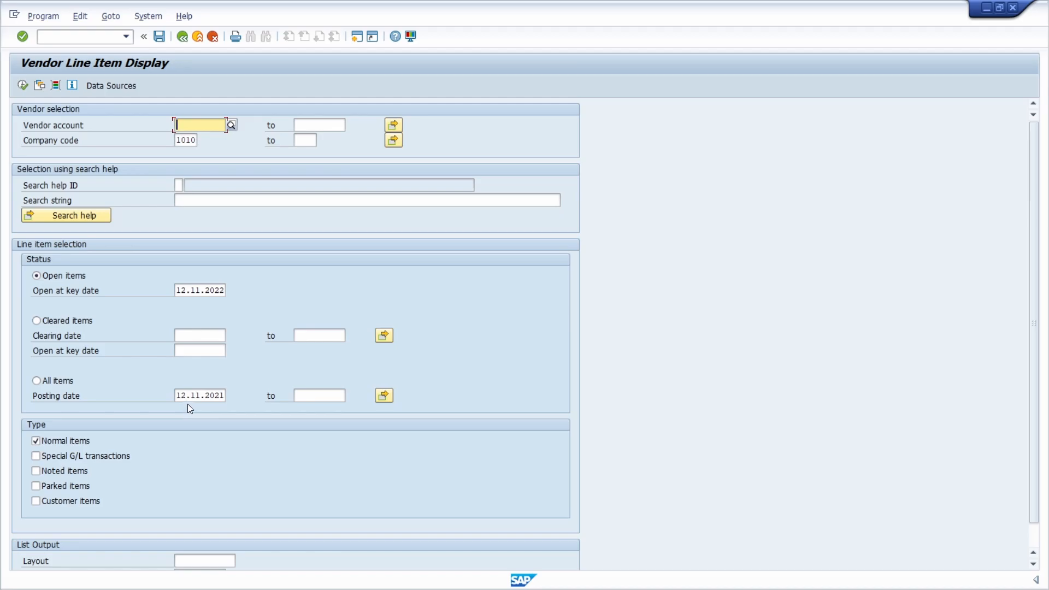
Step: Look over the variant management commands and the list of variants available for display, then close the list
click(111, 16)
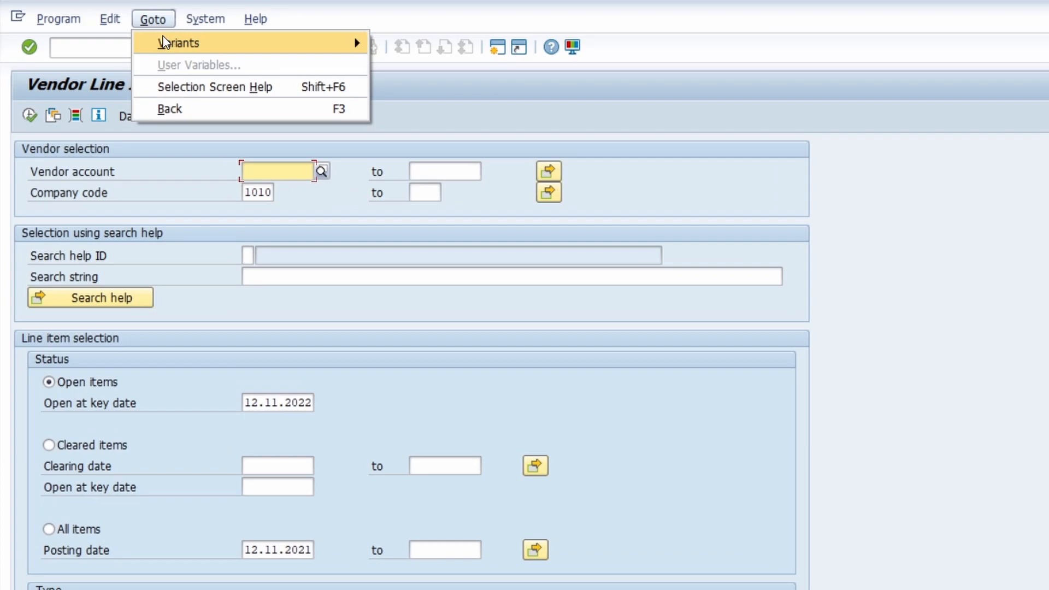
mouse_move(165, 42)
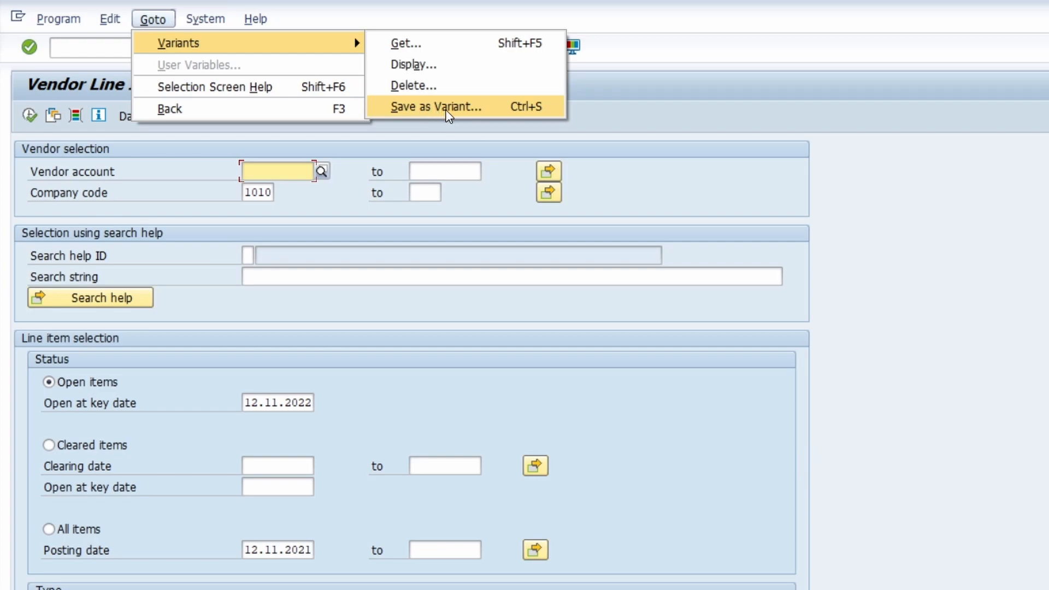
click(429, 66)
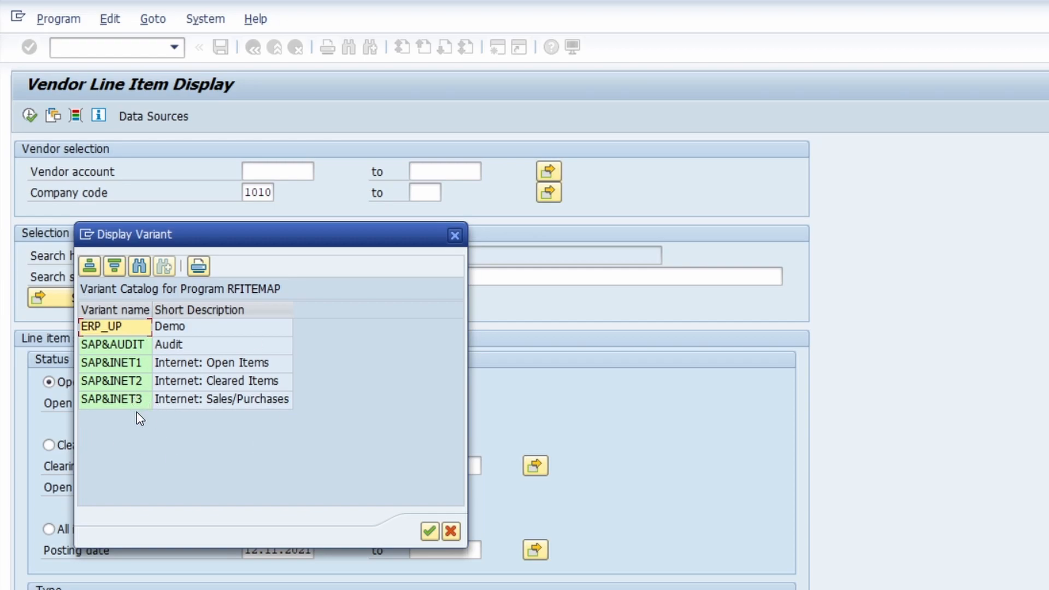
click(455, 235)
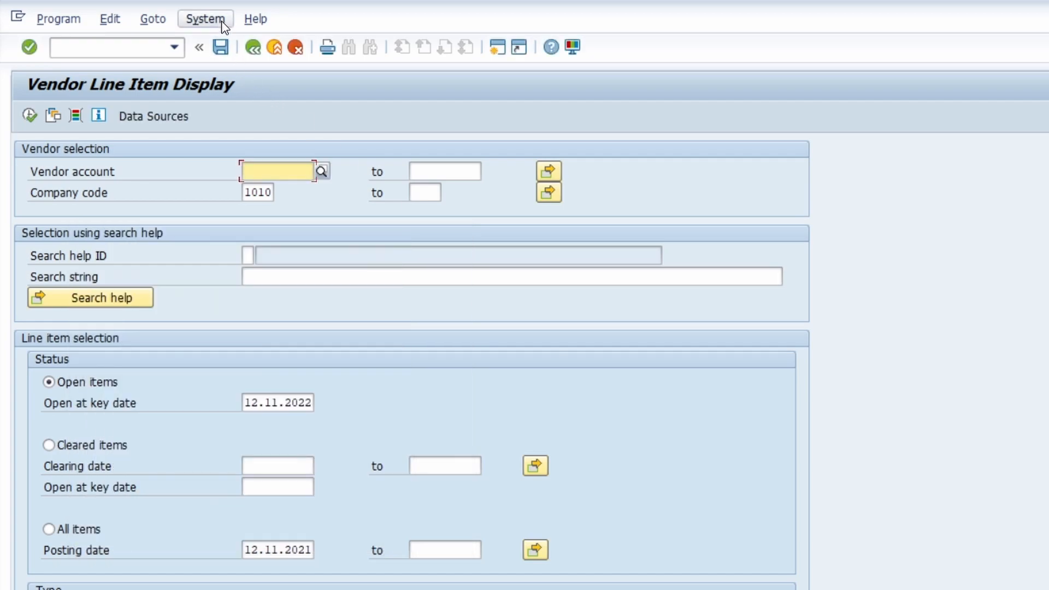
Step: Open the list of variants for deletion and select ERP_UP in it
click(153, 18)
mouse_move(199, 43)
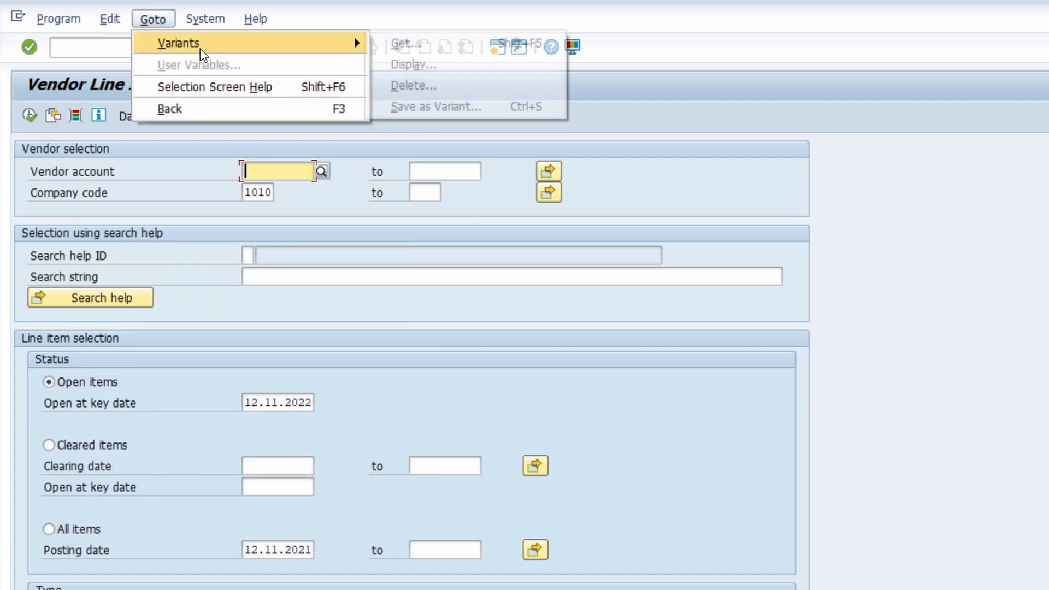
click(437, 87)
click(153, 328)
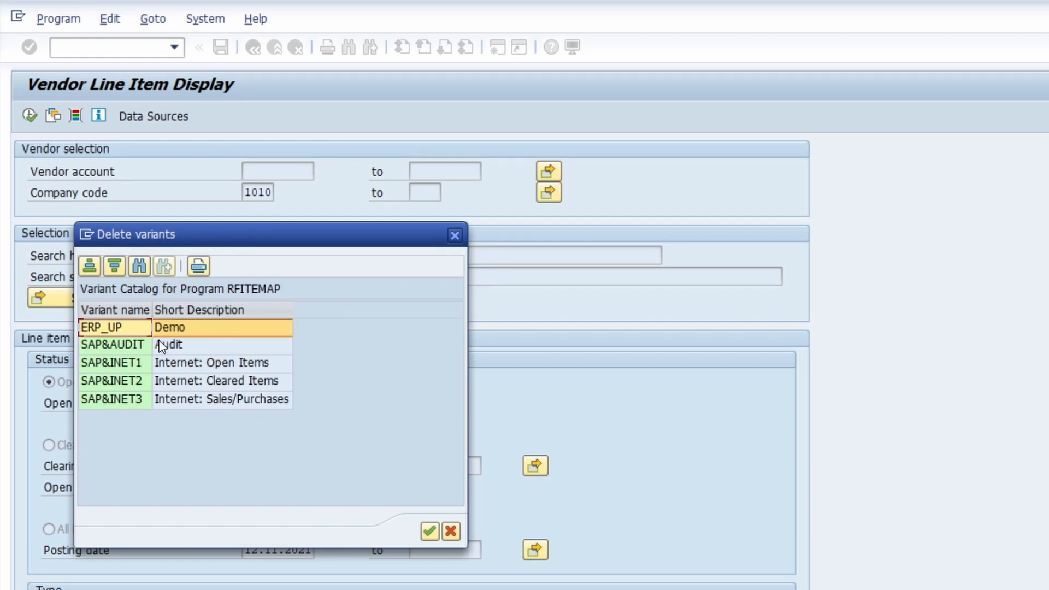